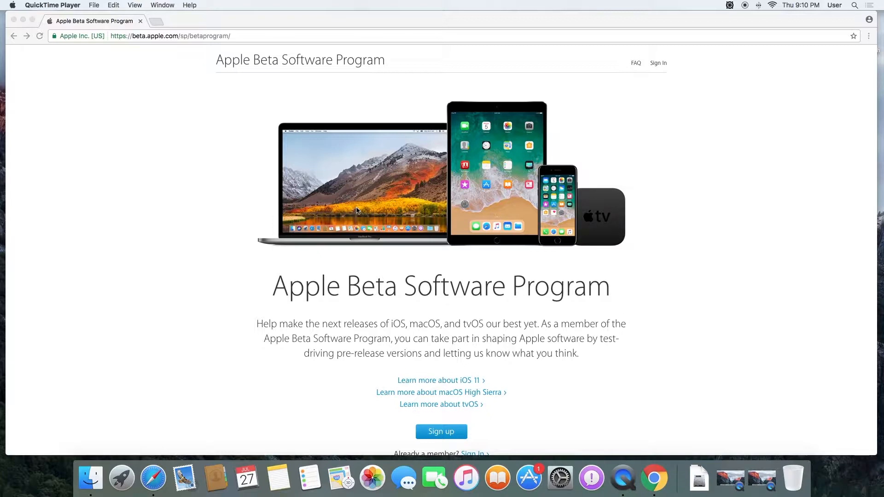
Open the sign-in for existing members of the Apple Beta Software Program.
{"action": "scroll", "coordinate": [348, 248], "scroll_direction": "down", "scroll_amount": 2}
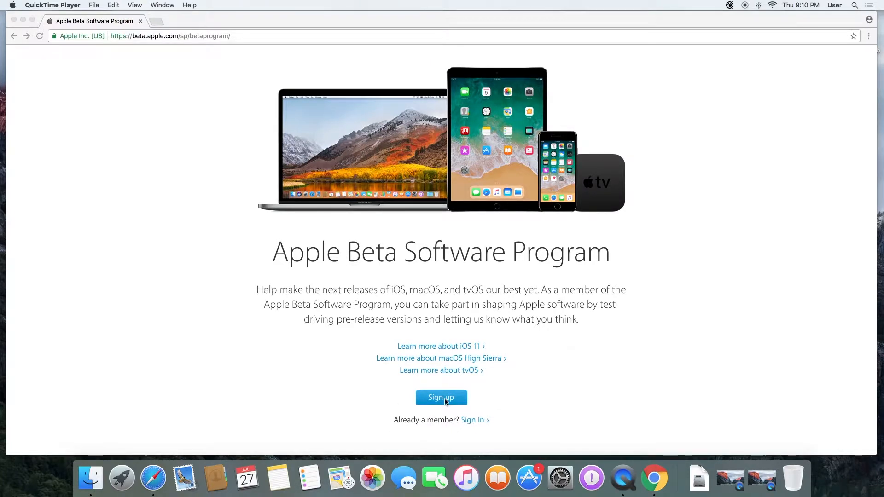
{"action": "left_click", "coordinate": [473, 428]}
{"action": "left_click", "coordinate": [474, 424]}
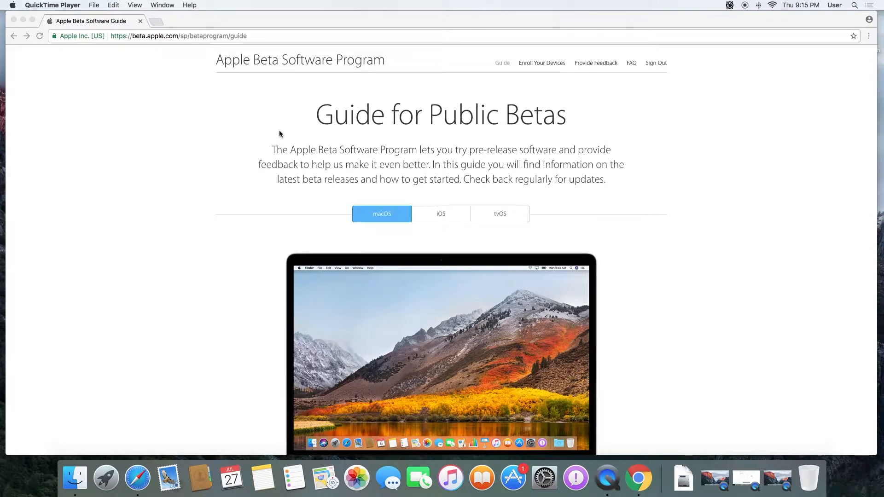
From the macOS section of the public beta guide, open the page for enrolling a Mac.
{"action": "left_click", "coordinate": [391, 211]}
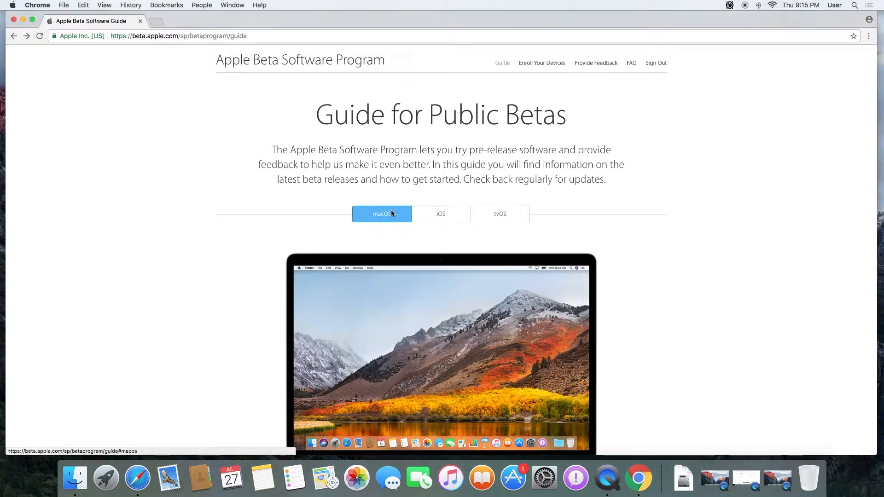
{"action": "scroll", "coordinate": [391, 209], "scroll_direction": "down", "scroll_amount": 5}
{"action": "scroll", "coordinate": [390, 209], "scroll_direction": "down", "scroll_amount": 15}
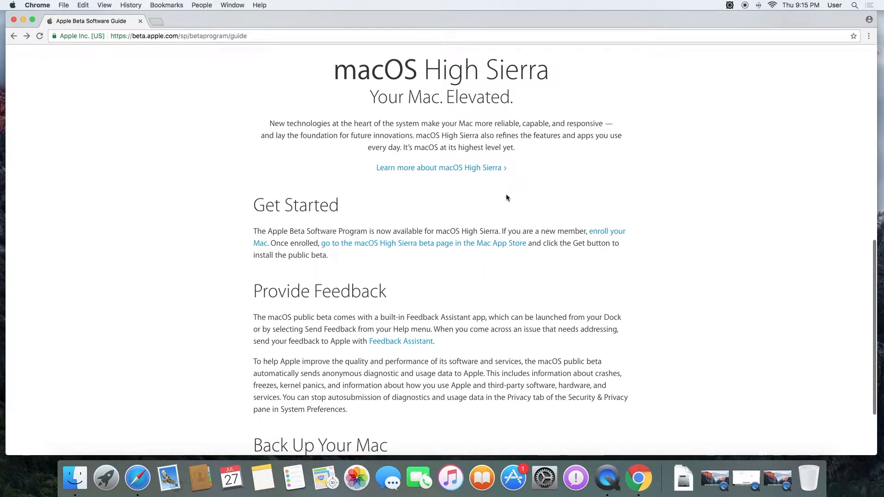
{"action": "scroll", "coordinate": [612, 234], "scroll_direction": "down", "scroll_amount": 1}
{"action": "left_click", "coordinate": [612, 230]}
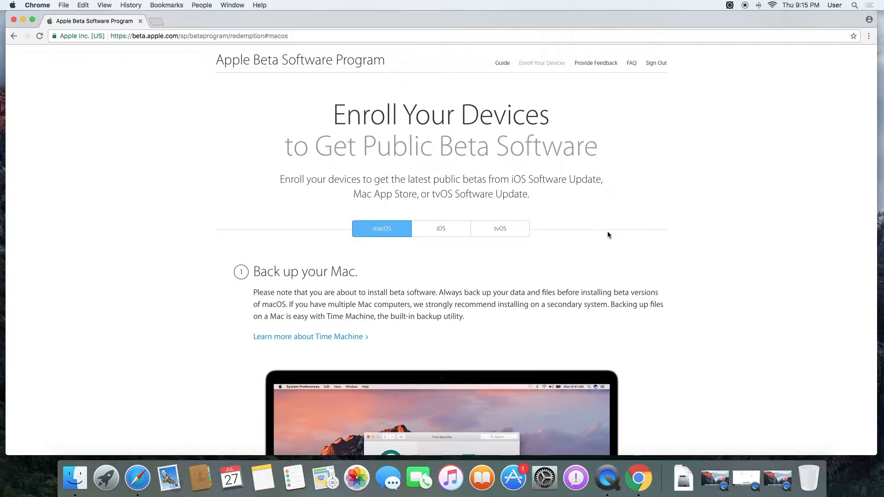
Download the macOS Public Beta Access Utility from the "Enroll your Mac" section of the enrollment page.
{"action": "scroll", "coordinate": [607, 233], "scroll_direction": "down", "scroll_amount": 1}
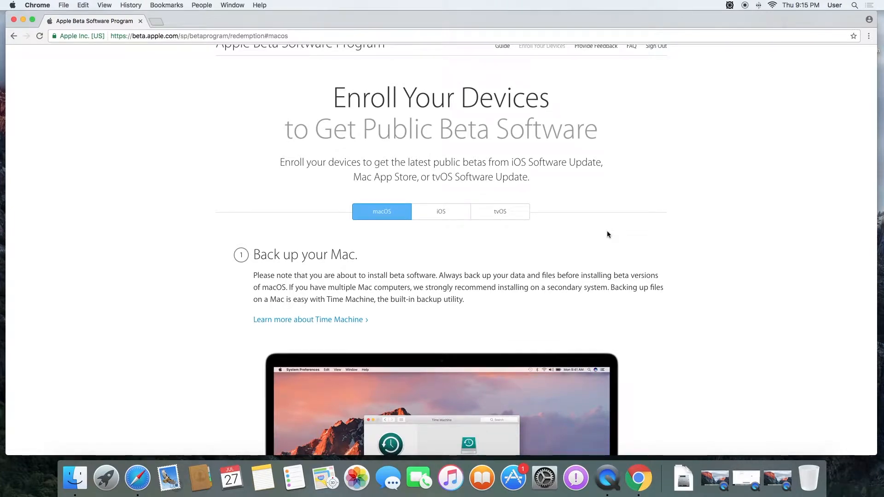
{"action": "scroll", "coordinate": [606, 234], "scroll_direction": "down", "scroll_amount": 5}
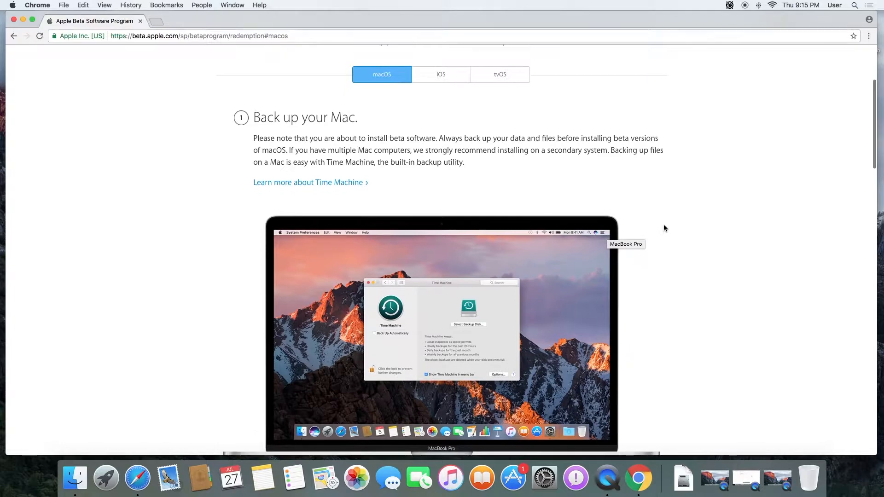
{"action": "scroll", "coordinate": [663, 226], "scroll_direction": "down", "scroll_amount": 2}
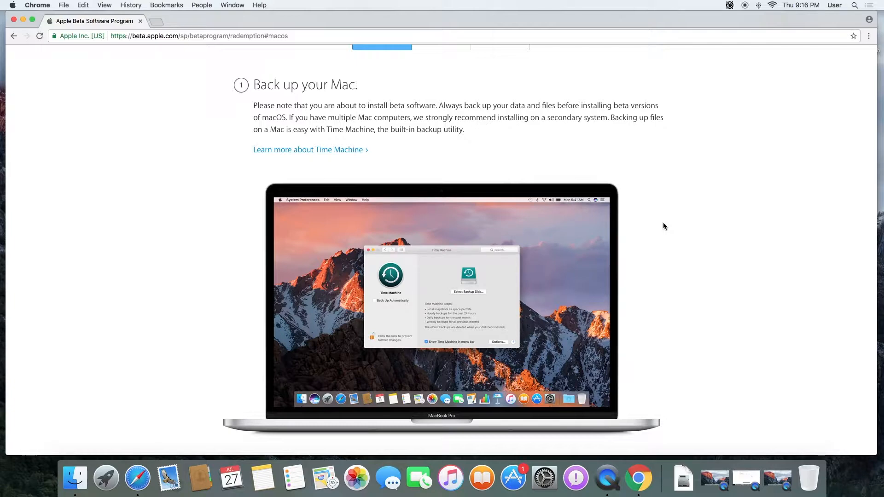
{"action": "scroll", "coordinate": [663, 223], "scroll_direction": "down", "scroll_amount": 1}
{"action": "scroll", "coordinate": [663, 223], "scroll_direction": "down", "scroll_amount": 6}
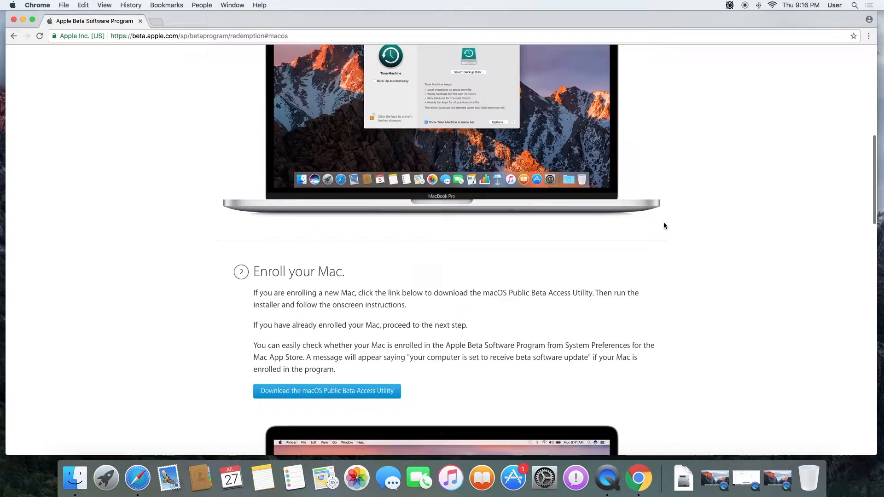
{"action": "scroll", "coordinate": [664, 222], "scroll_direction": "down", "scroll_amount": 2}
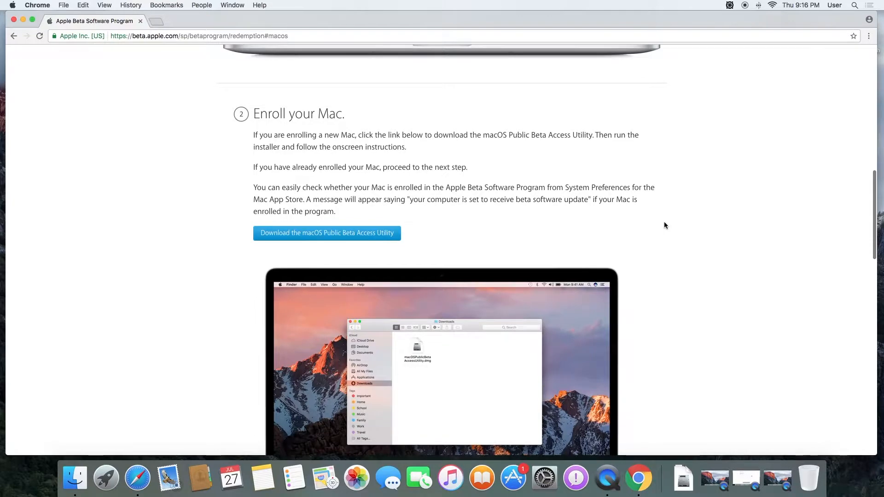
{"action": "scroll", "coordinate": [664, 222], "scroll_direction": "down", "scroll_amount": 1}
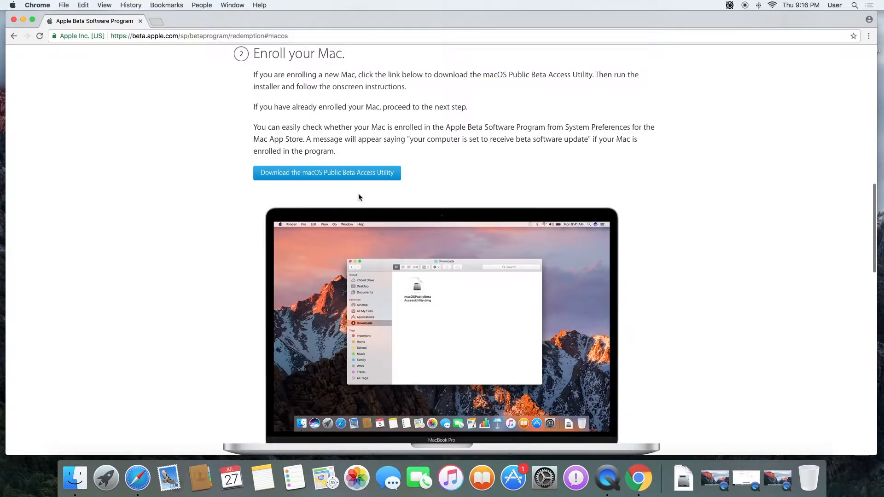
{"action": "left_click", "coordinate": [354, 177]}
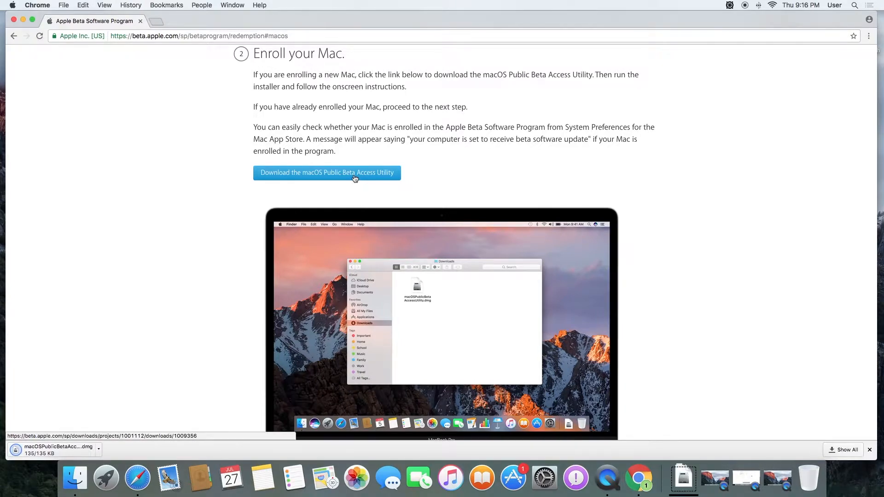
Open the downloaded macOSPublicBetaAccessUtility.dmg and shift the browser window aside to uncover the desktop icons.
{"action": "scroll", "coordinate": [354, 178], "scroll_direction": "down", "scroll_amount": 3}
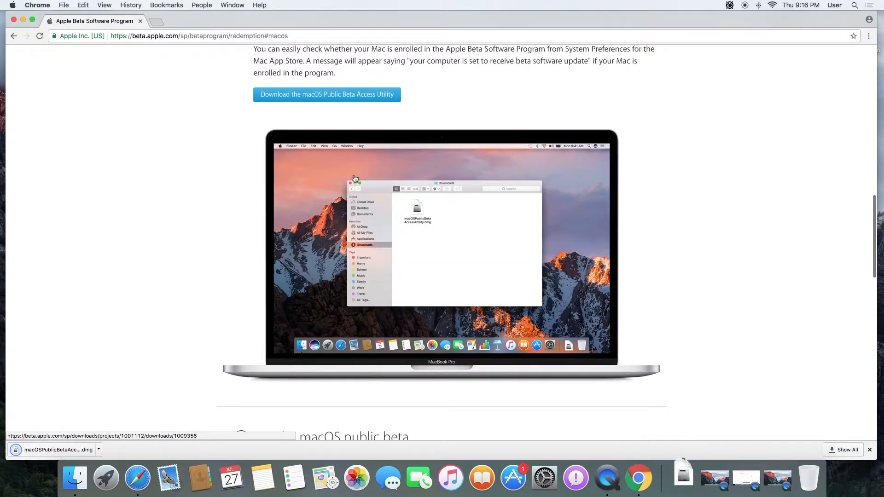
{"action": "scroll", "coordinate": [355, 179], "scroll_direction": "down", "scroll_amount": 5}
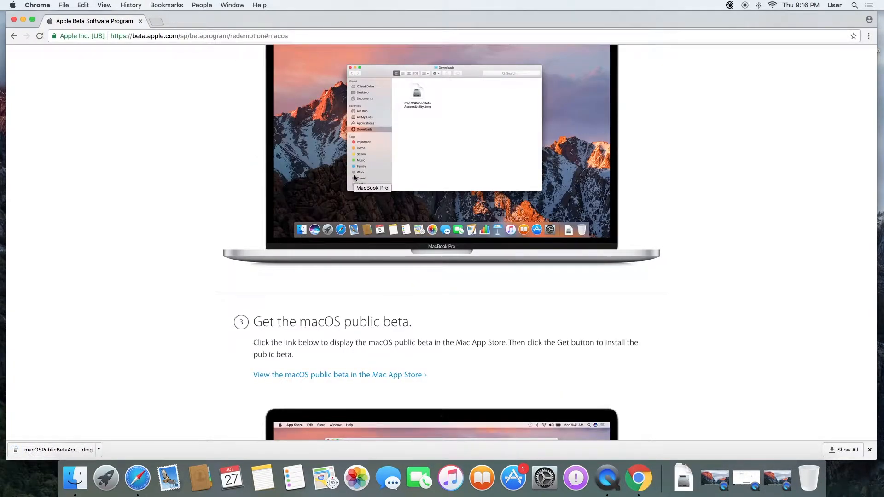
{"action": "scroll", "coordinate": [355, 179], "scroll_direction": "down", "scroll_amount": 5}
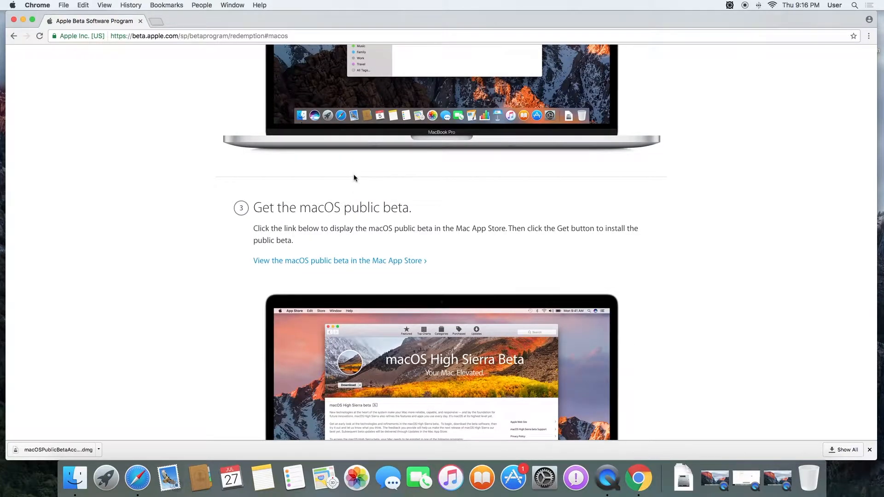
{"action": "scroll", "coordinate": [354, 178], "scroll_direction": "down", "scroll_amount": 3}
{"action": "left_click", "coordinate": [683, 478]}
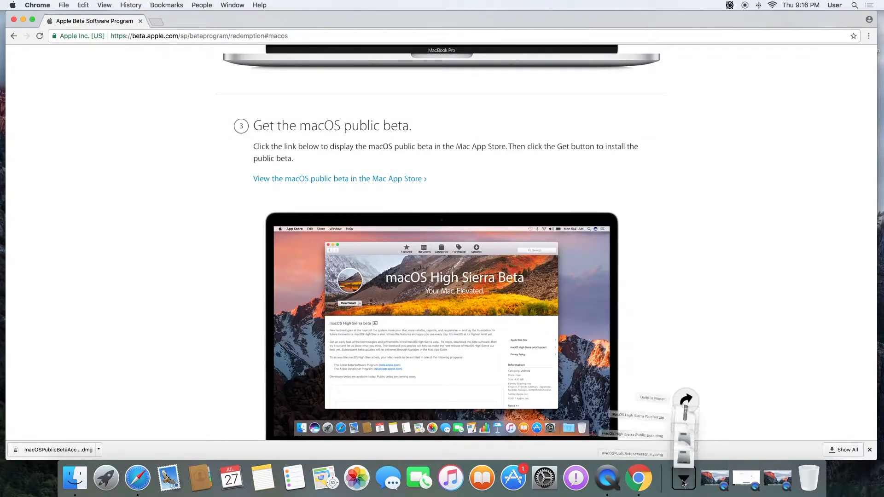
{"action": "left_click", "coordinate": [679, 446]}
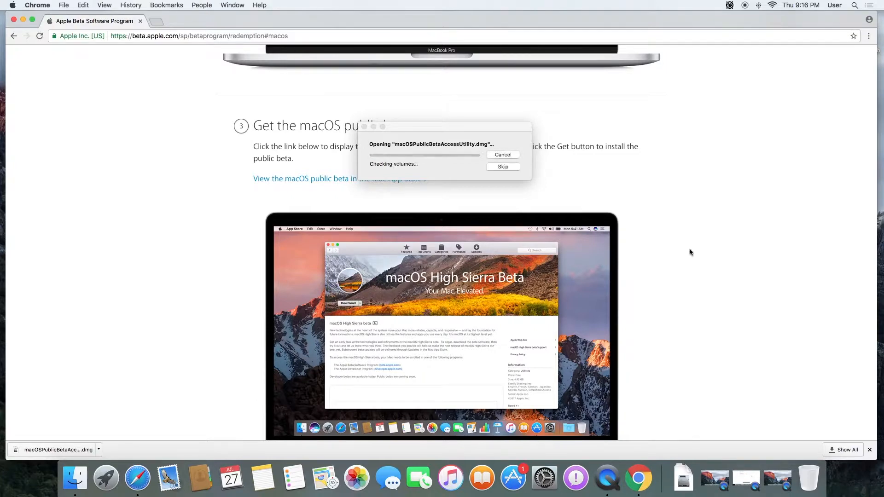
{"action": "left_click_drag", "start_coordinate": [562, 19], "coordinate": [499, 18]}
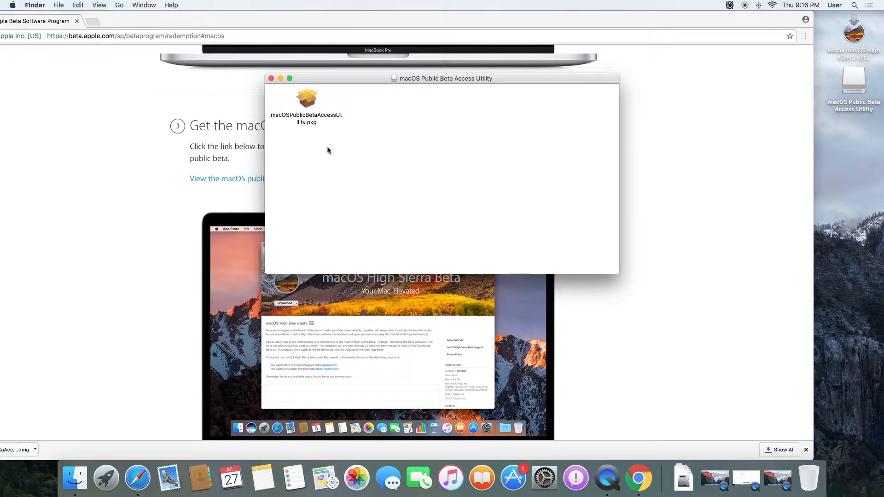
Launch macOSPublicBetaAccessUtility.pkg, dismiss the Time Machine backup notice and continue past the installer's introduction.
{"action": "left_click", "coordinate": [308, 119]}
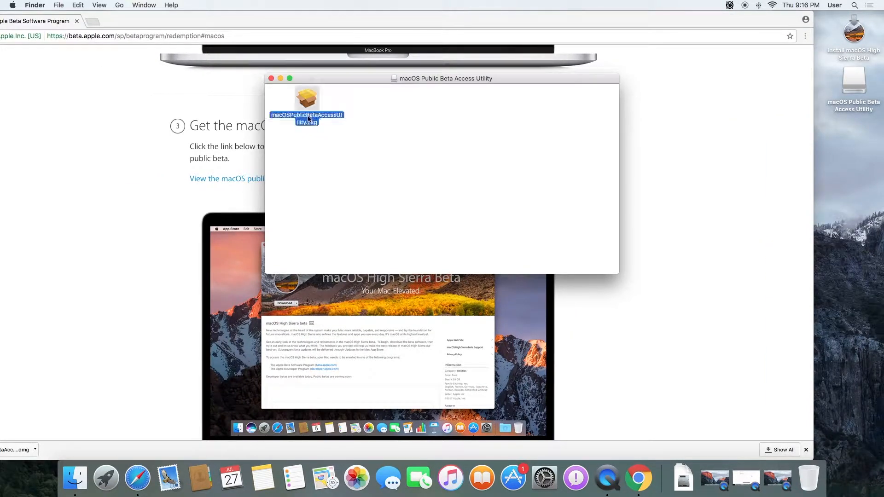
{"action": "double_click", "coordinate": [308, 119]}
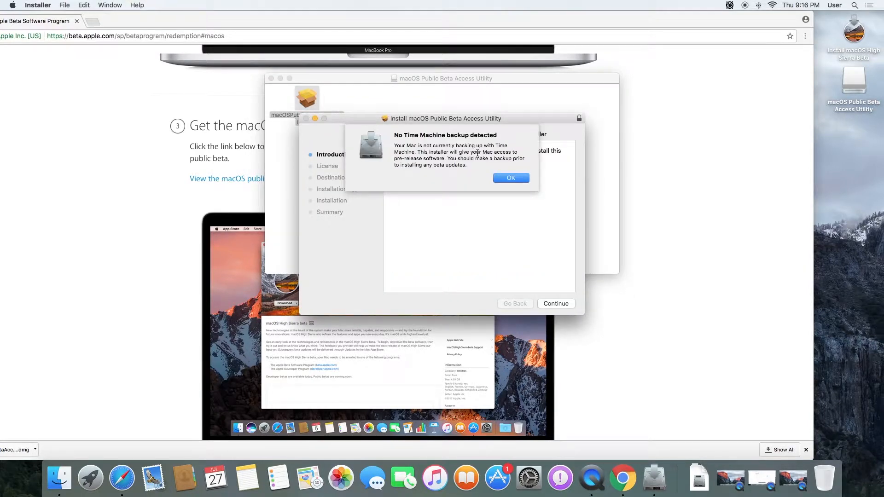
{"action": "left_click", "coordinate": [510, 179]}
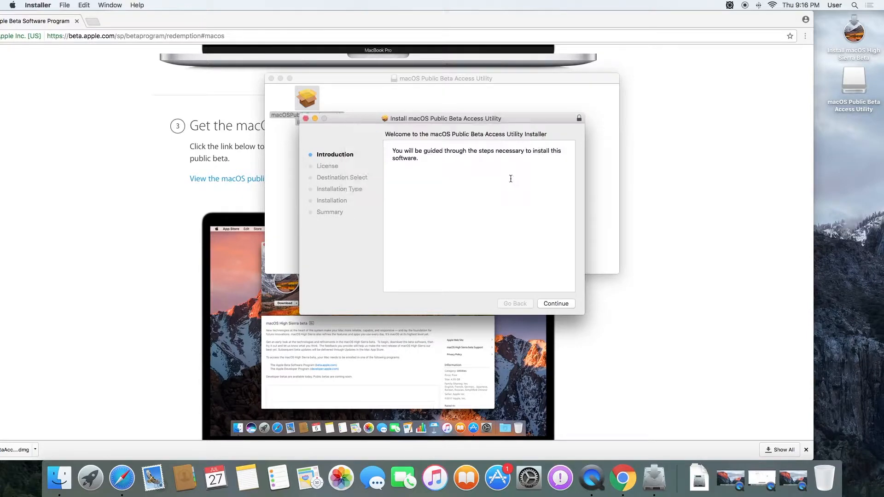
{"action": "left_click", "coordinate": [557, 305]}
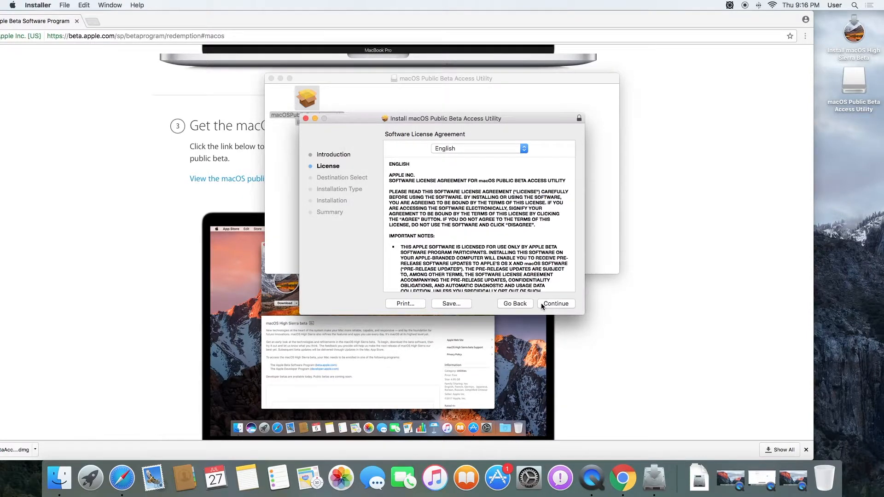
Go through the English software license agreement to its end and agree to its terms.
{"action": "scroll", "coordinate": [505, 226], "scroll_direction": "down", "scroll_amount": 15}
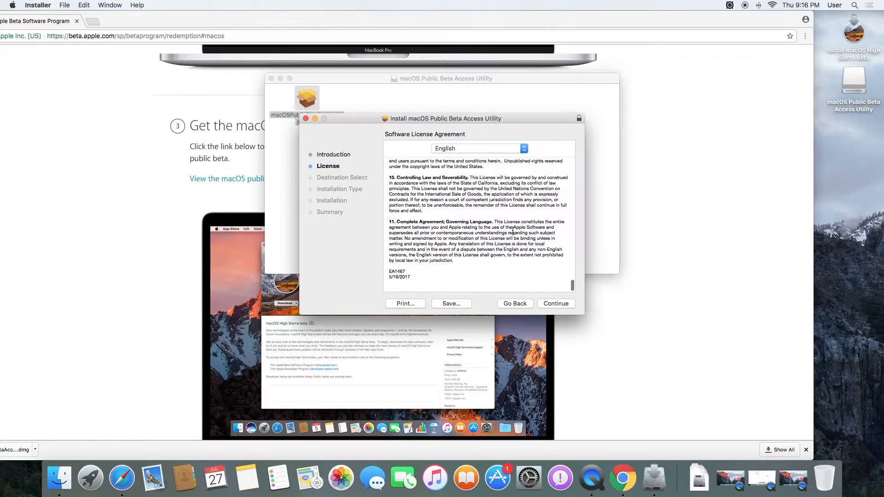
{"action": "left_click", "coordinate": [553, 303]}
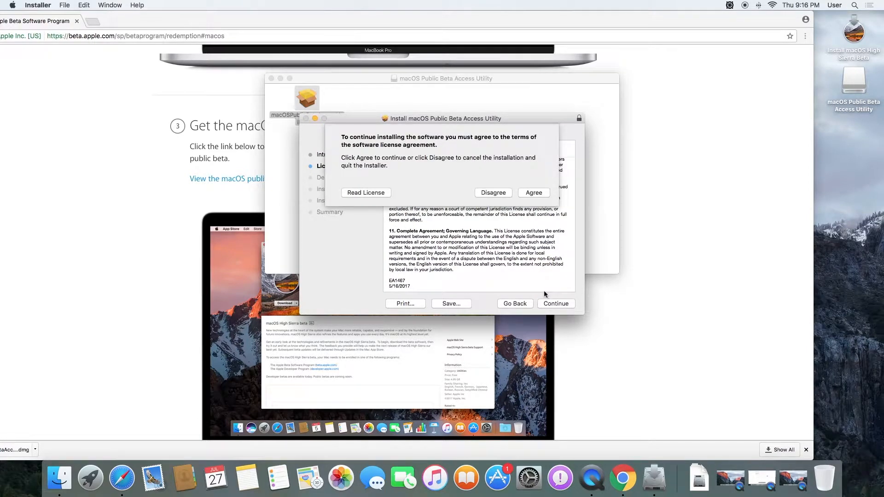
{"action": "left_click", "coordinate": [534, 194]}
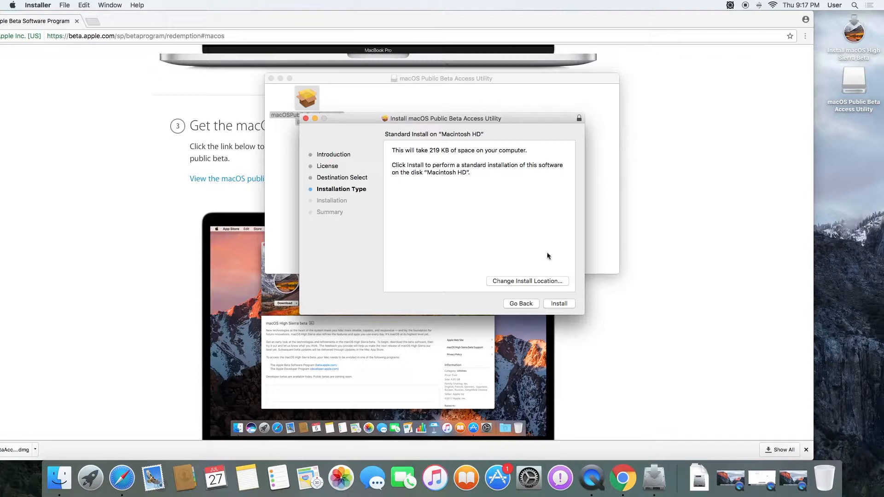
Start the standard installation on Macintosh HD and authorize it by entering the account password.
{"action": "left_click", "coordinate": [559, 303]}
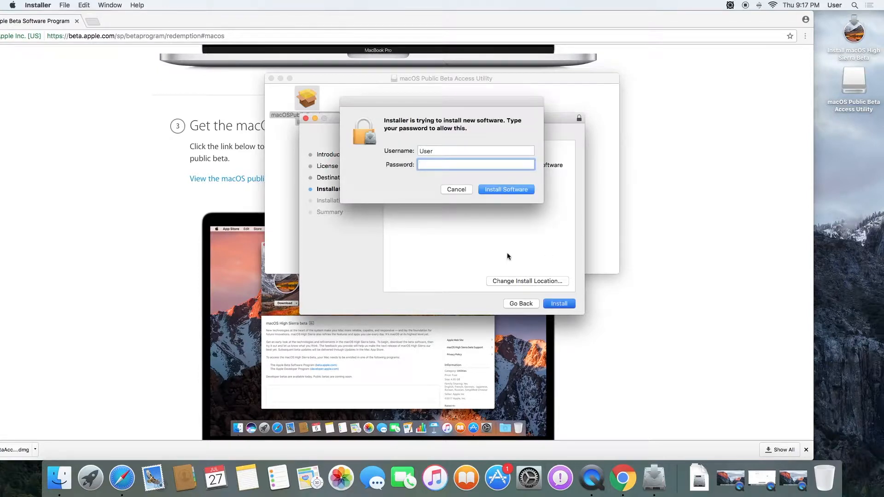
{"action": "type", "text": "•••"}
{"action": "key", "text": "Return"}
{"action": "type", "text": "••••"}
{"action": "key", "text": "Return"}
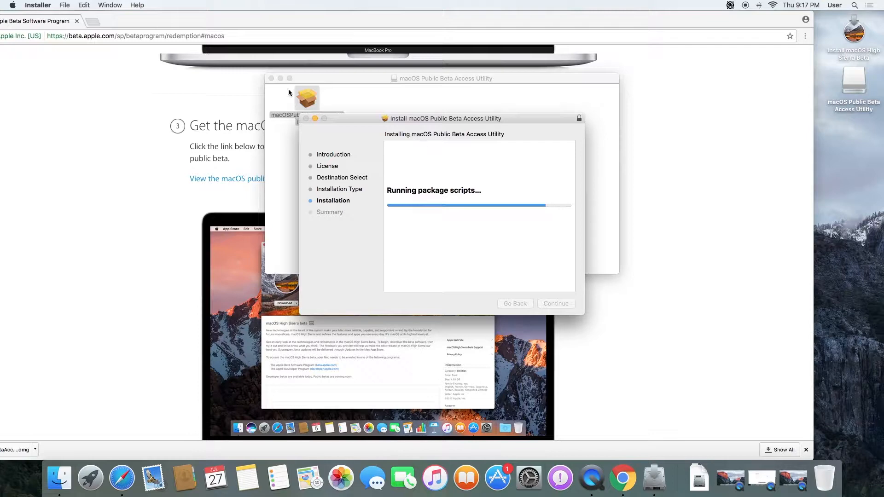
Close the disk image window and move the installer window clear of the enrollment page's text.
{"action": "left_click", "coordinate": [271, 79]}
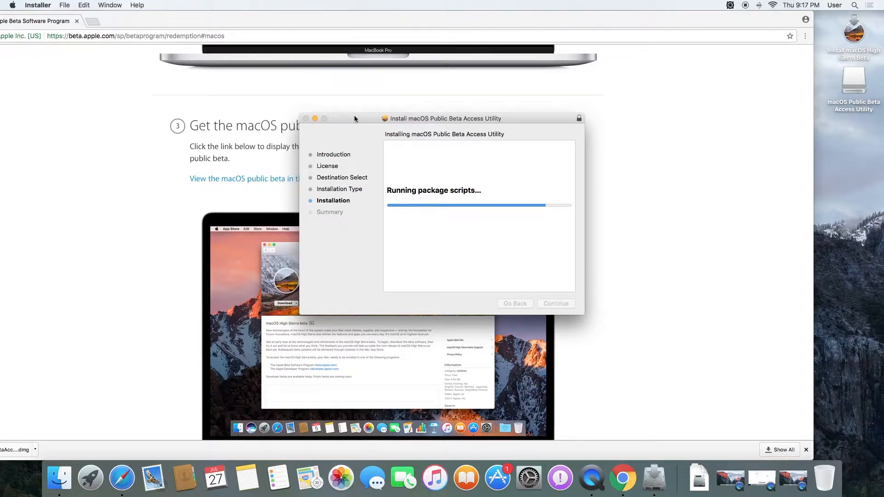
{"action": "left_click_drag", "start_coordinate": [354, 116], "coordinate": [603, 54]}
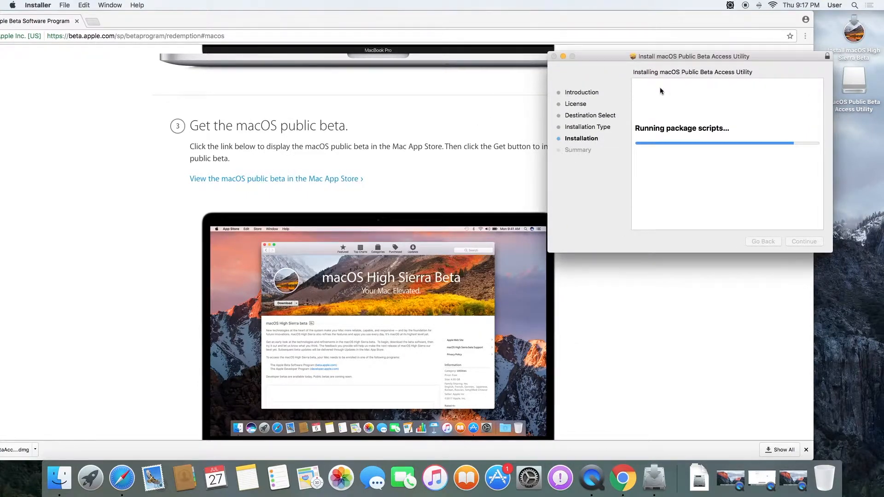
{"action": "left_click_drag", "start_coordinate": [621, 60], "coordinate": [686, 56]}
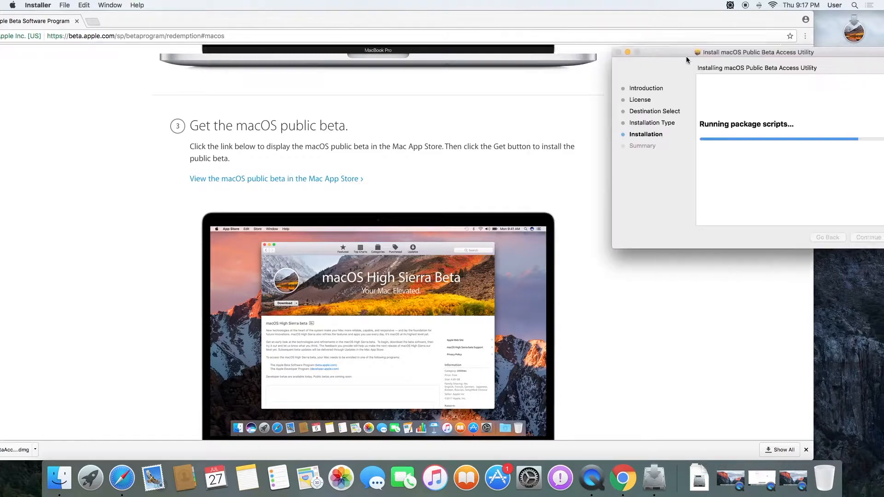
Open the macOS public beta in the Mac App Store from the "Get the macOS public beta" section.
{"action": "left_click", "coordinate": [479, 113]}
{"action": "scroll", "coordinate": [479, 113], "scroll_direction": "down", "scroll_amount": 2}
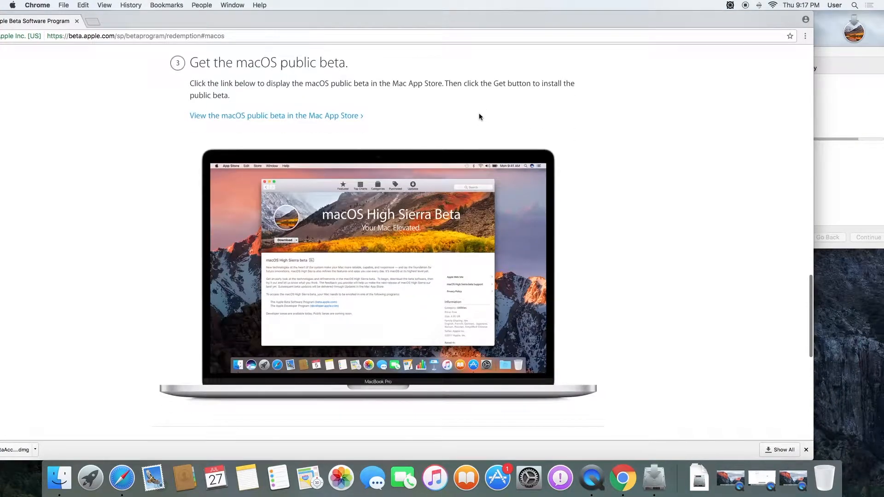
{"action": "left_click", "coordinate": [822, 121]}
{"action": "left_click", "coordinate": [371, 122]}
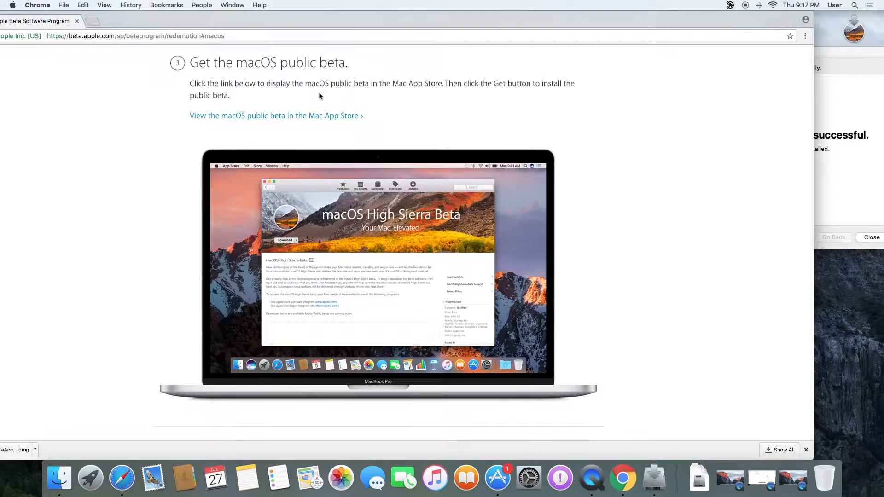
Bring the Public Beta Access Utility installer window back into full view and close the finished installer.
{"action": "left_click", "coordinate": [843, 102]}
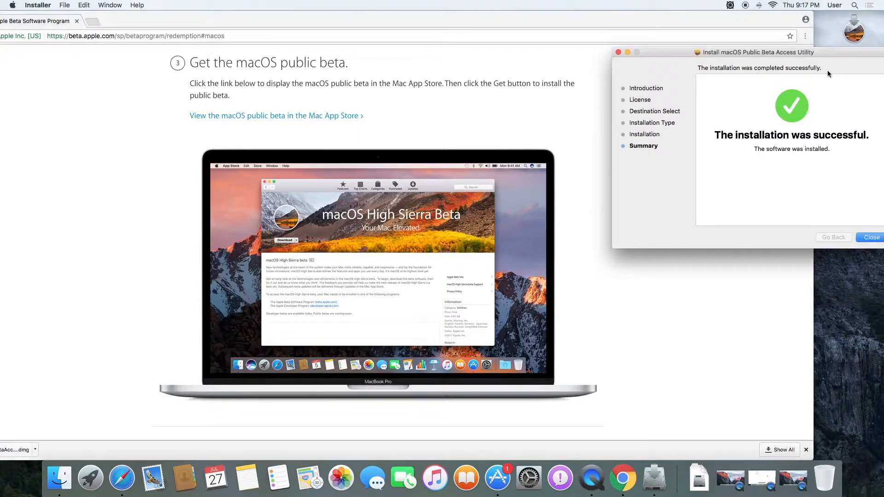
{"action": "left_click_drag", "start_coordinate": [825, 50], "coordinate": [653, 48]}
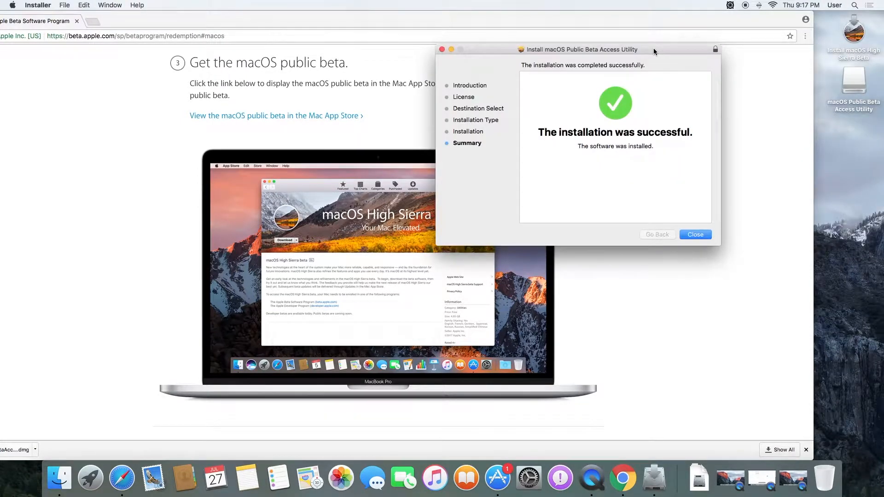
{"action": "left_click", "coordinate": [700, 235]}
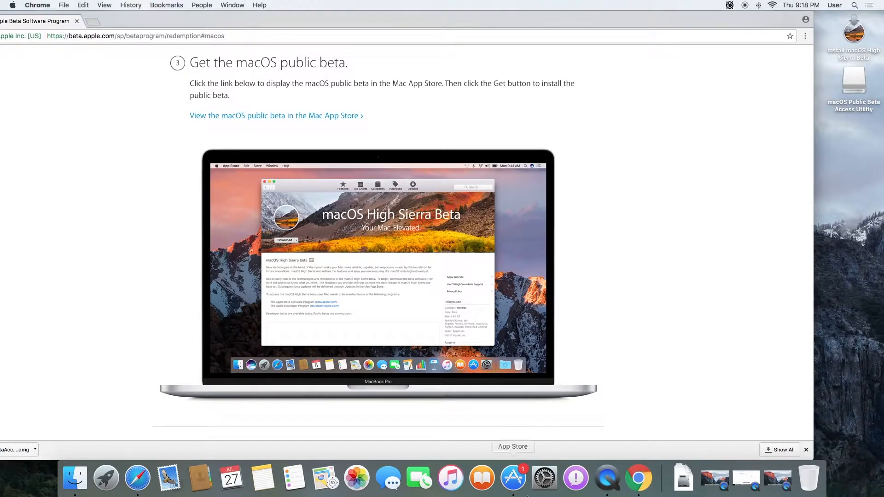
Open the macOS public beta's Mac App Store page from the enrollment page and download macOS High Sierra Beta.
{"action": "left_click", "coordinate": [351, 116]}
{"action": "left_click", "coordinate": [497, 162]}
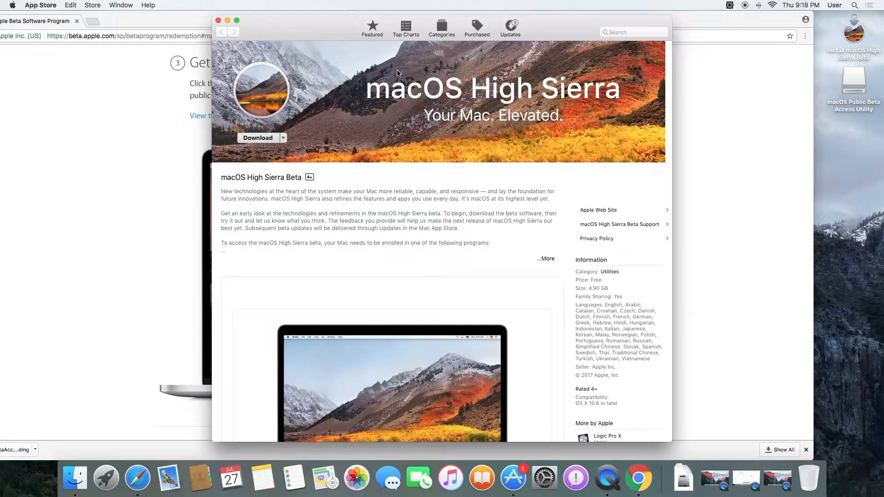
{"action": "scroll", "coordinate": [362, 88], "scroll_direction": "down", "scroll_amount": 5}
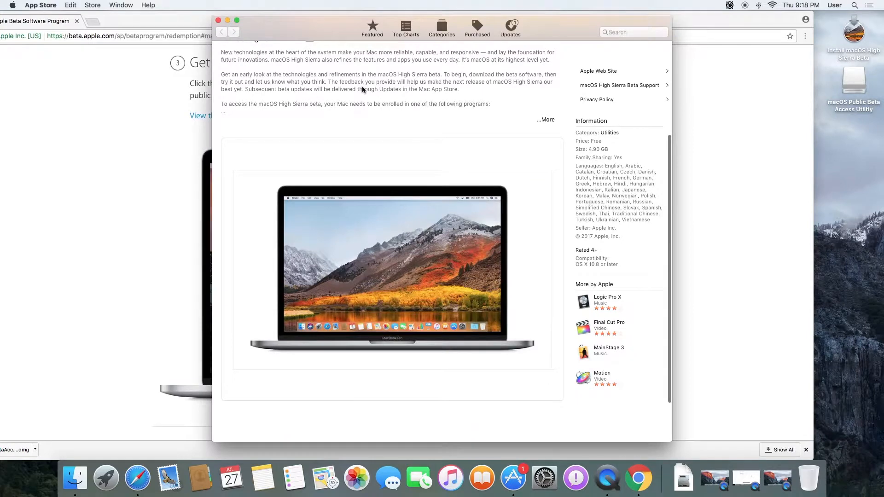
{"action": "scroll", "coordinate": [362, 87], "scroll_direction": "up", "scroll_amount": 5}
{"action": "left_click", "coordinate": [257, 139]}
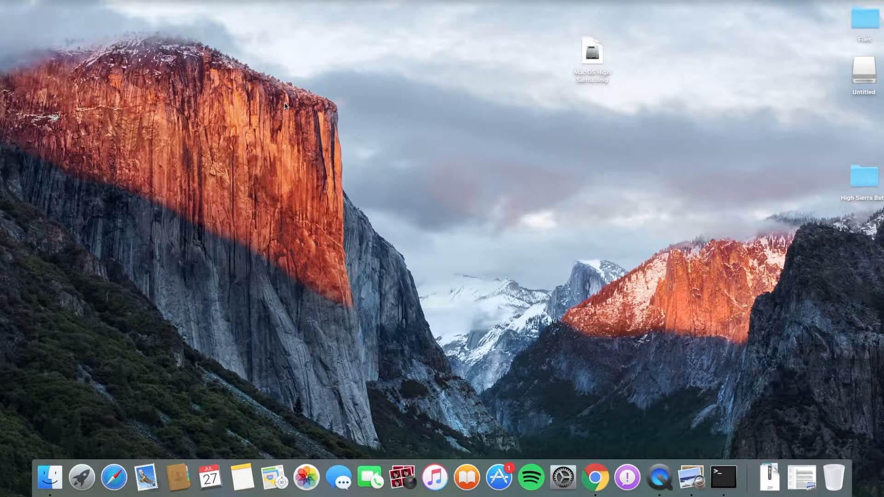
Launch Install macOS High Sierra Beta from the Applications folder and close the folder window.
{"action": "left_click", "coordinate": [112, 0]}
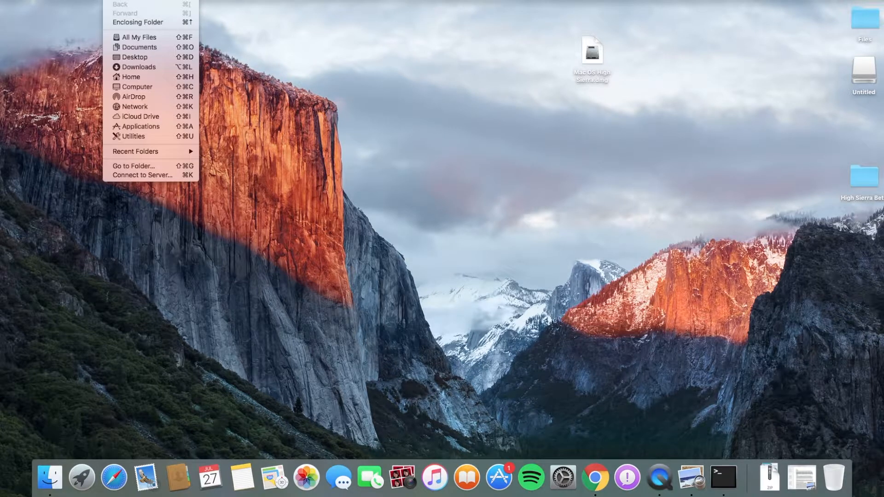
{"action": "left_click", "coordinate": [134, 120]}
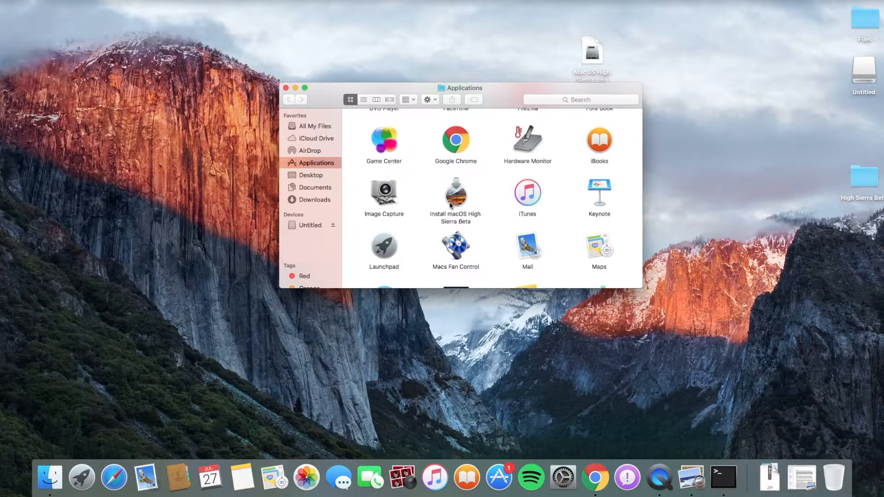
{"action": "scroll", "coordinate": [456, 198], "scroll_direction": "down", "scroll_amount": 1}
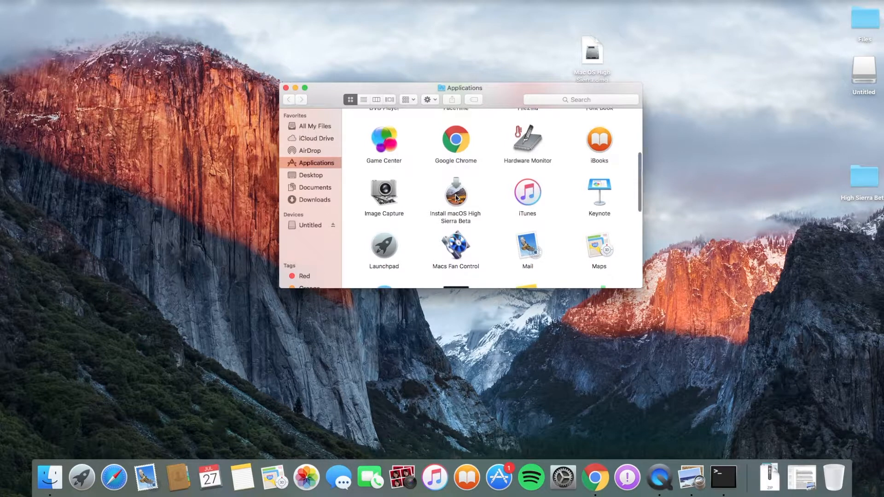
{"action": "scroll", "coordinate": [457, 197], "scroll_direction": "down", "scroll_amount": 1}
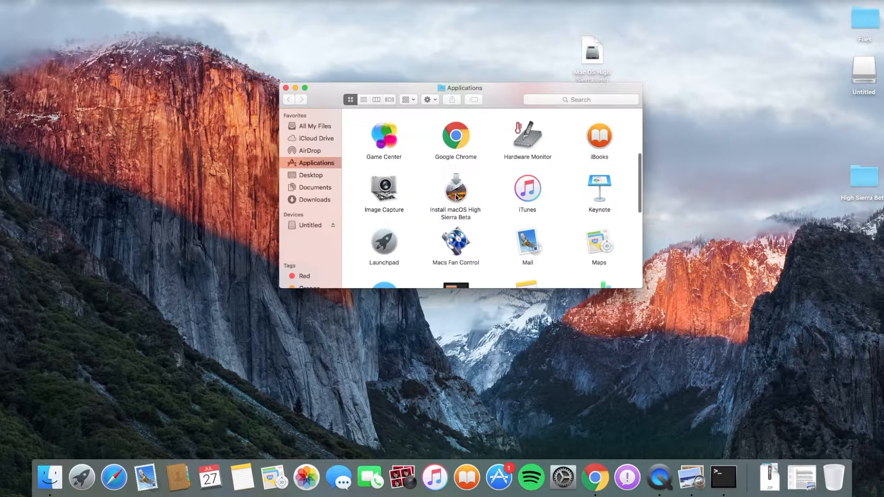
{"action": "double_click", "coordinate": [455, 197]}
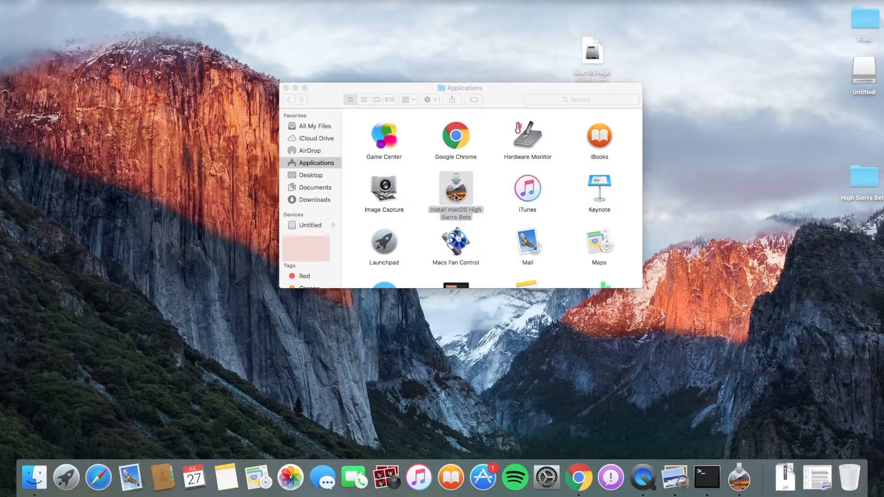
{"action": "left_click", "coordinate": [286, 88]}
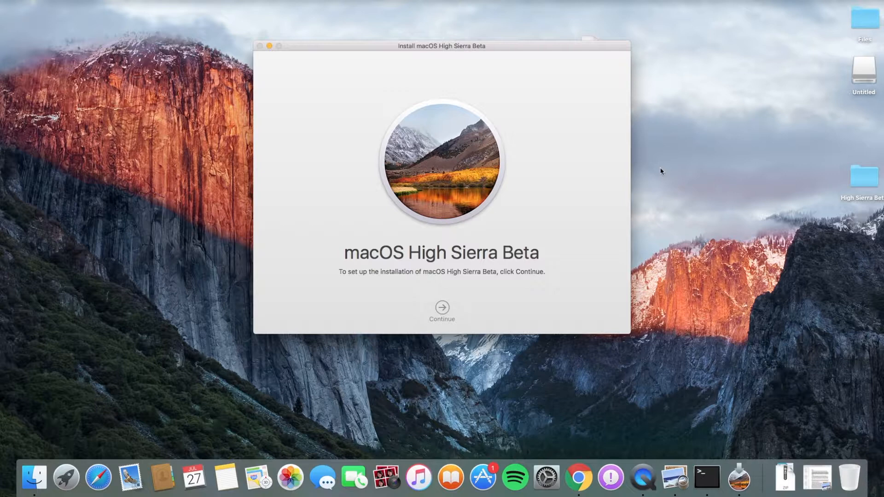
Examine the contents of the Untitled external drive and close its window.
{"action": "left_click", "coordinate": [861, 71]}
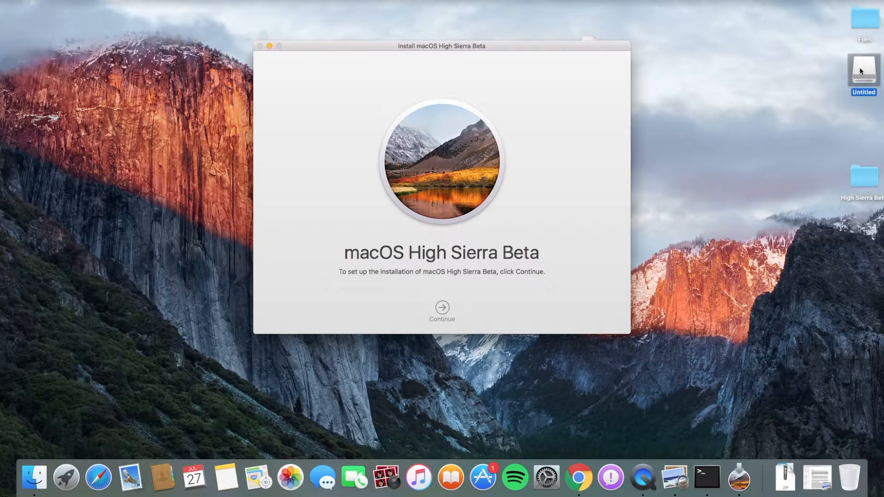
{"action": "double_click", "coordinate": [860, 68]}
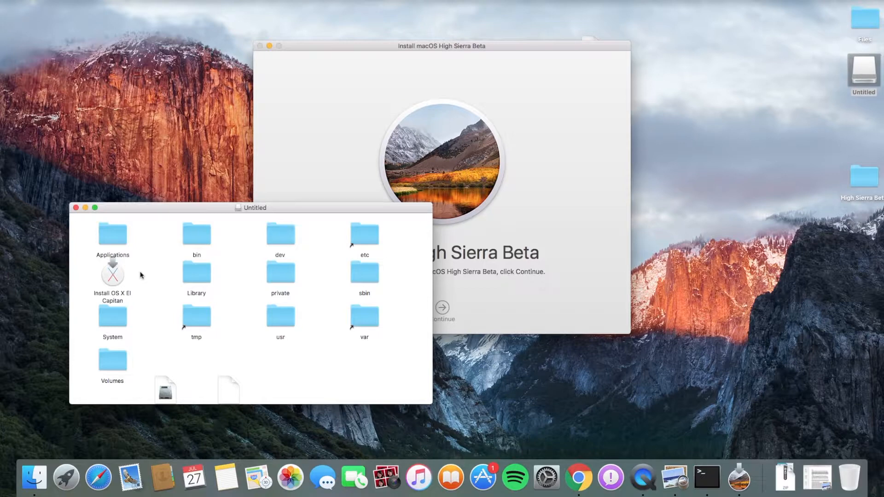
{"action": "scroll", "coordinate": [141, 275], "scroll_direction": "down", "scroll_amount": 1}
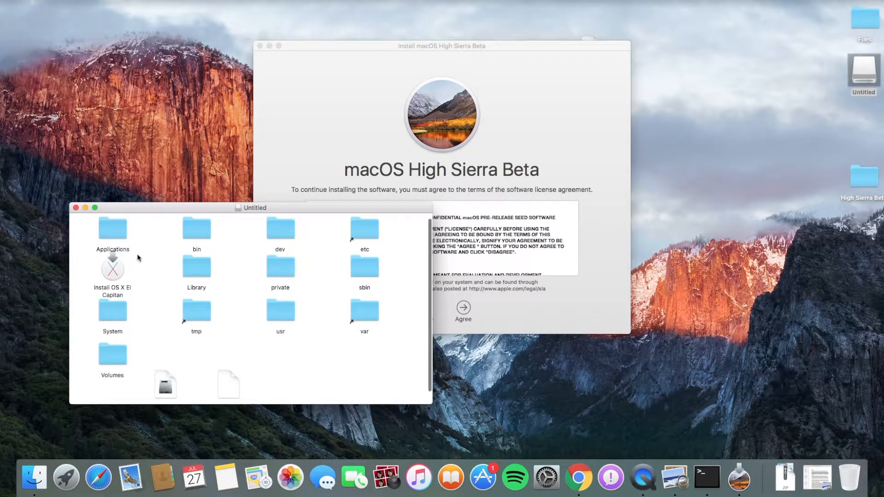
{"action": "scroll", "coordinate": [139, 258], "scroll_direction": "down", "scroll_amount": 1}
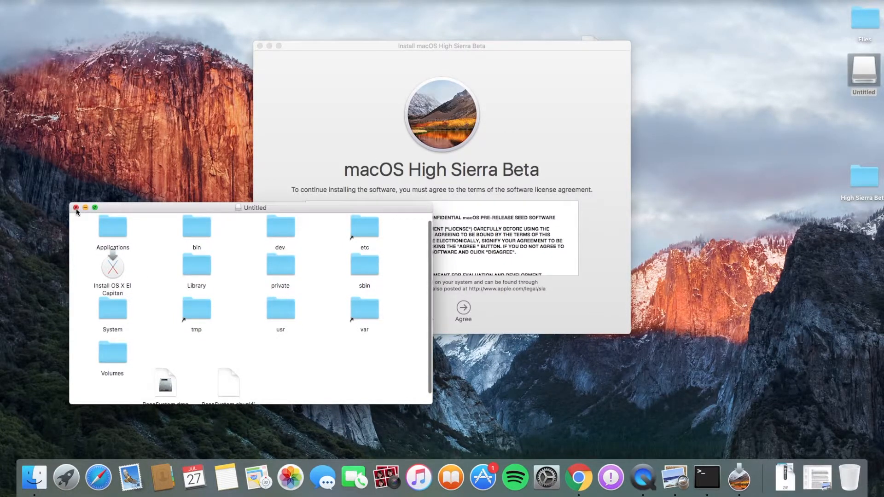
{"action": "left_click", "coordinate": [76, 207]}
Return to the macOS High Sierra Beta installer, skim the software license agreement and agree to its terms.
{"action": "left_click", "coordinate": [111, 0]}
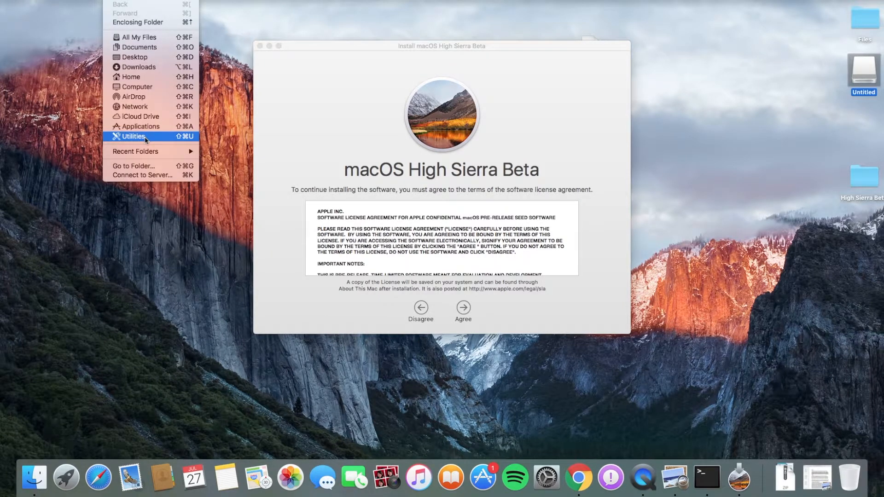
{"action": "left_click", "coordinate": [358, 165]}
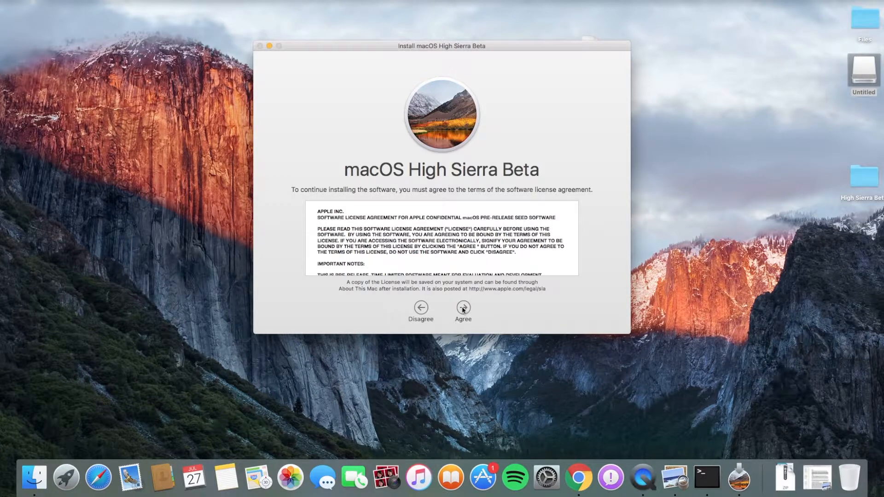
{"action": "scroll", "coordinate": [446, 230], "scroll_direction": "down", "scroll_amount": 10}
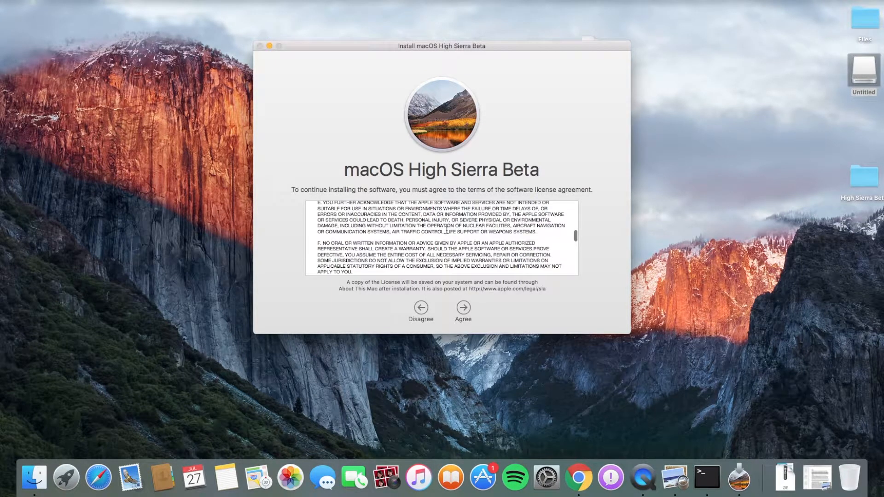
{"action": "scroll", "coordinate": [446, 231], "scroll_direction": "up", "scroll_amount": 10}
{"action": "scroll", "coordinate": [447, 229], "scroll_direction": "down", "scroll_amount": 2}
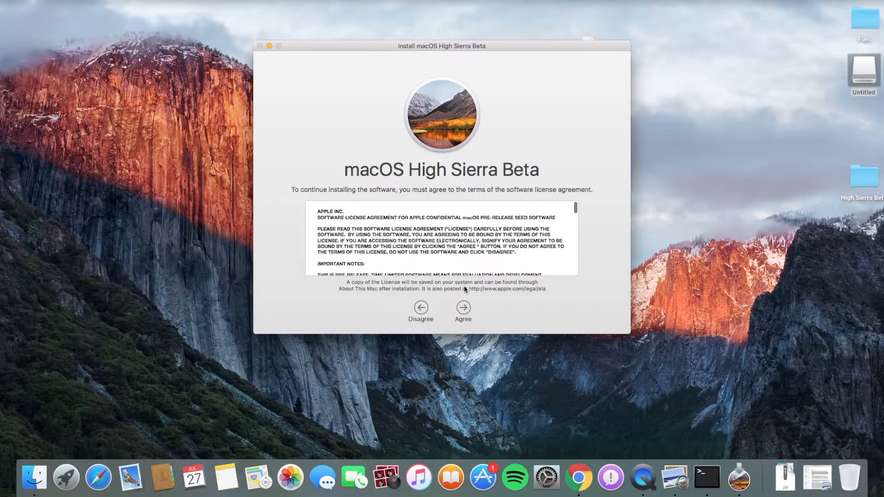
{"action": "left_click", "coordinate": [464, 308]}
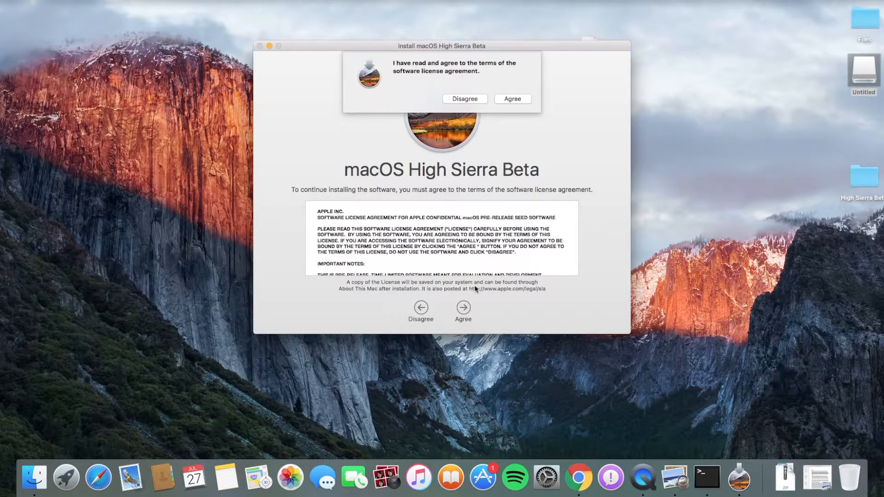
{"action": "left_click", "coordinate": [512, 99]}
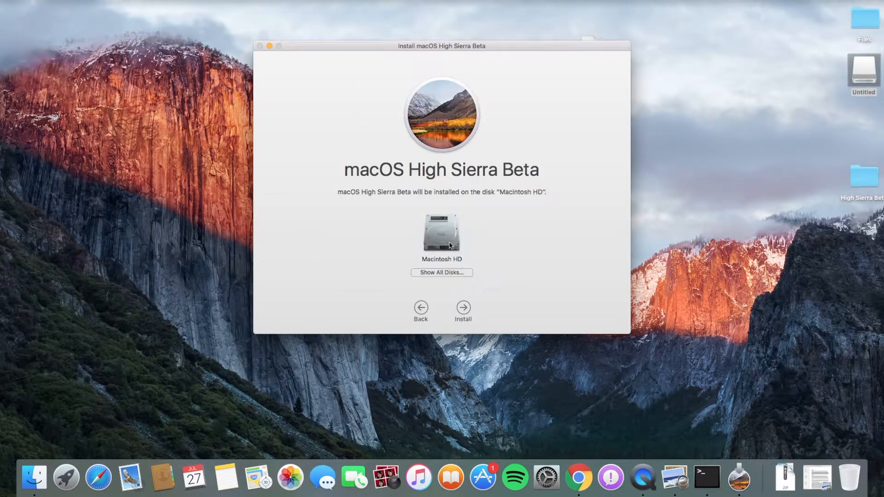
Show all disks in the installer and try to choose the Untitled drive as the installation destination.
{"action": "left_click", "coordinate": [449, 273]}
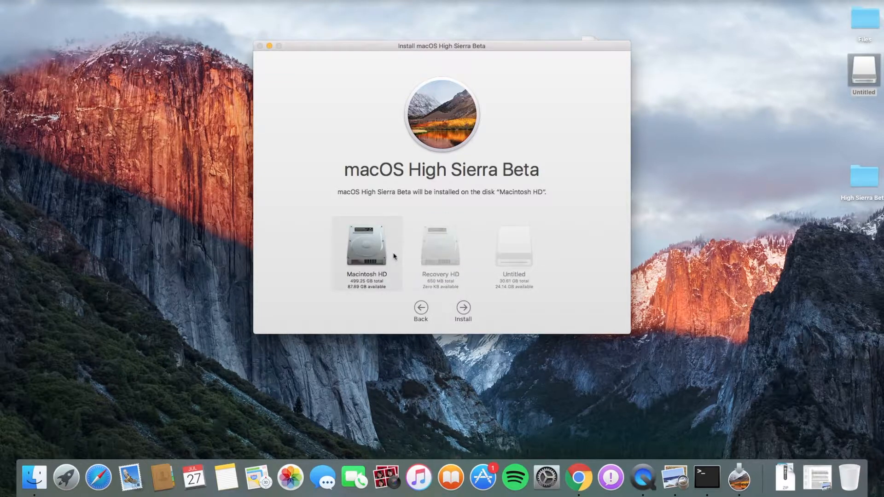
{"action": "left_click", "coordinate": [516, 247]}
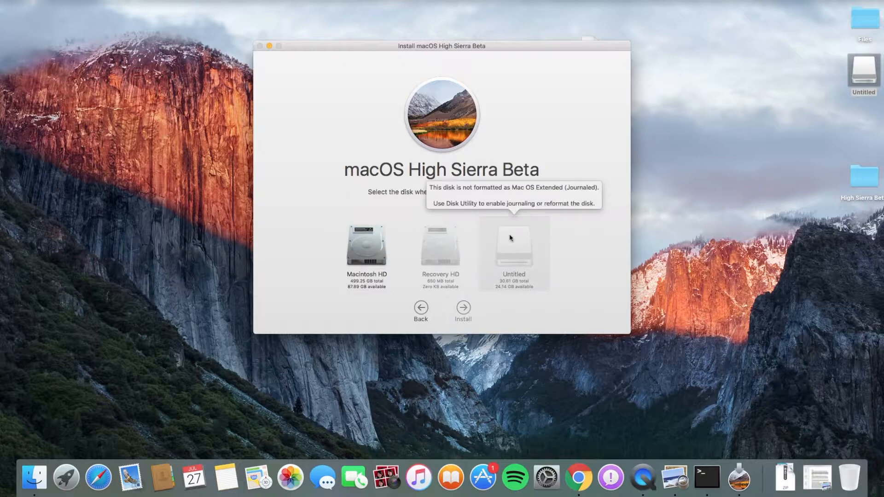
Launch Disk Utility from the Utilities folder and close the folder window.
{"action": "left_click", "coordinate": [82, 36]}
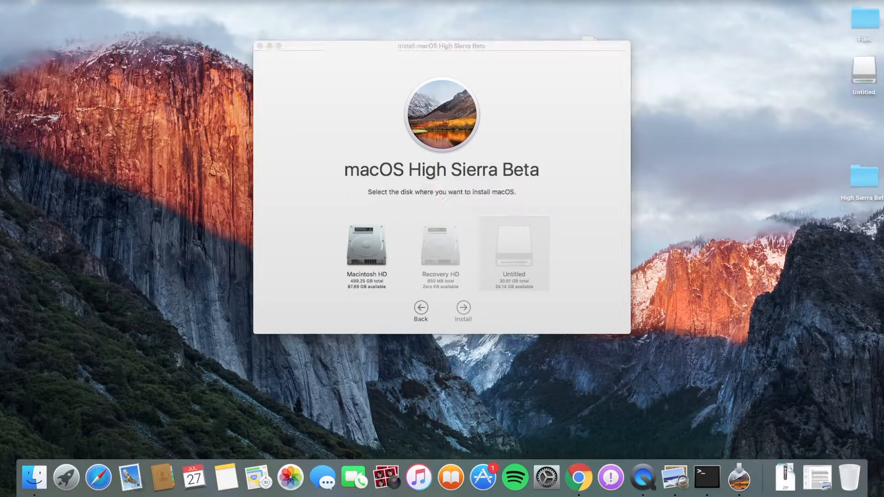
{"action": "left_click", "coordinate": [116, 1]}
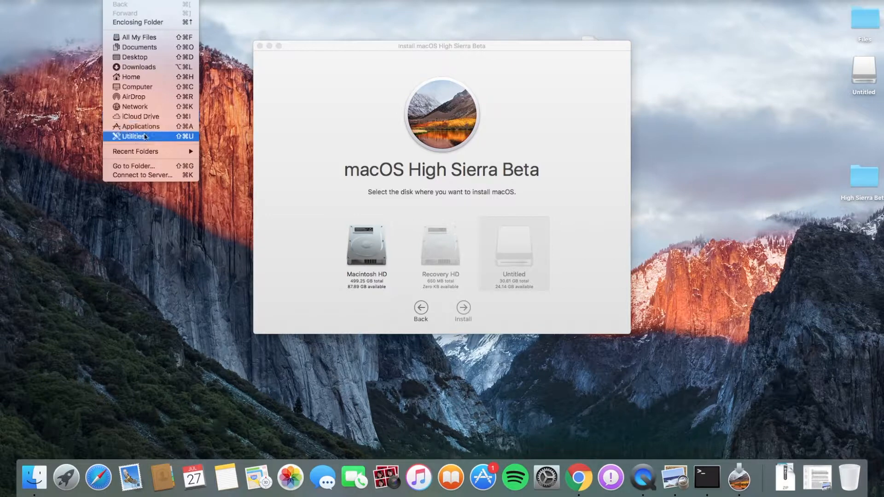
{"action": "left_click", "coordinate": [144, 136]}
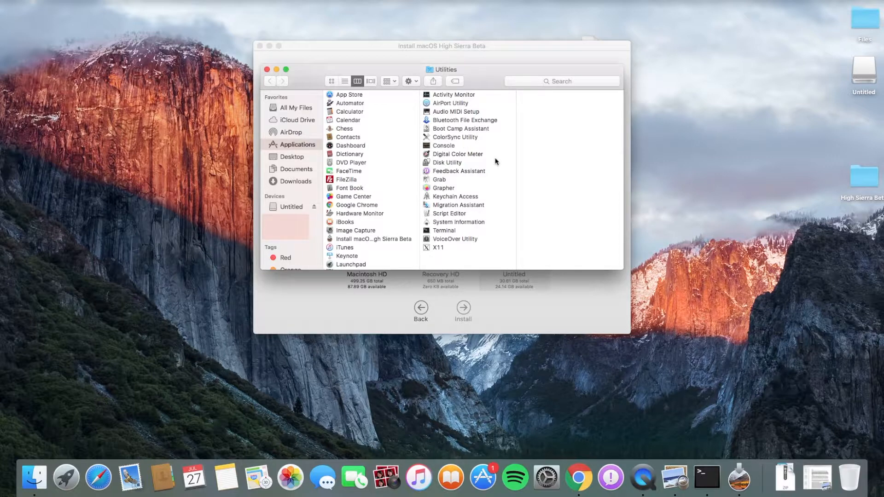
{"action": "double_click", "coordinate": [458, 163]}
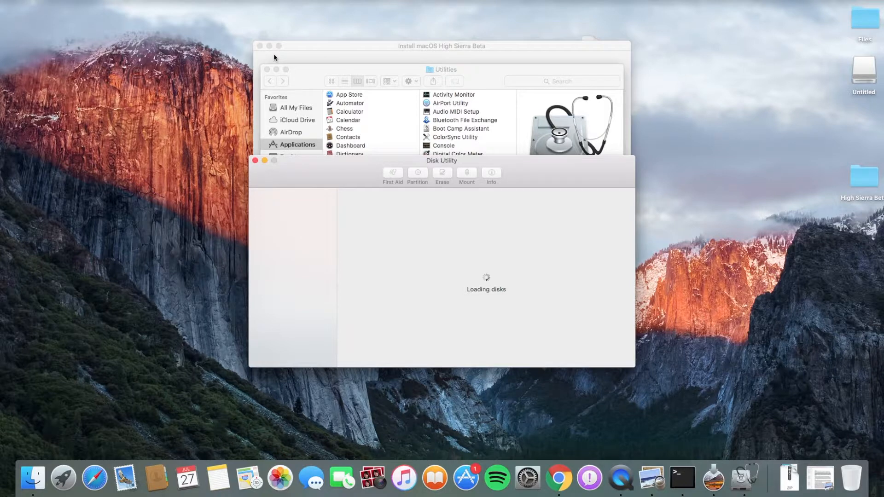
{"action": "left_click", "coordinate": [267, 69]}
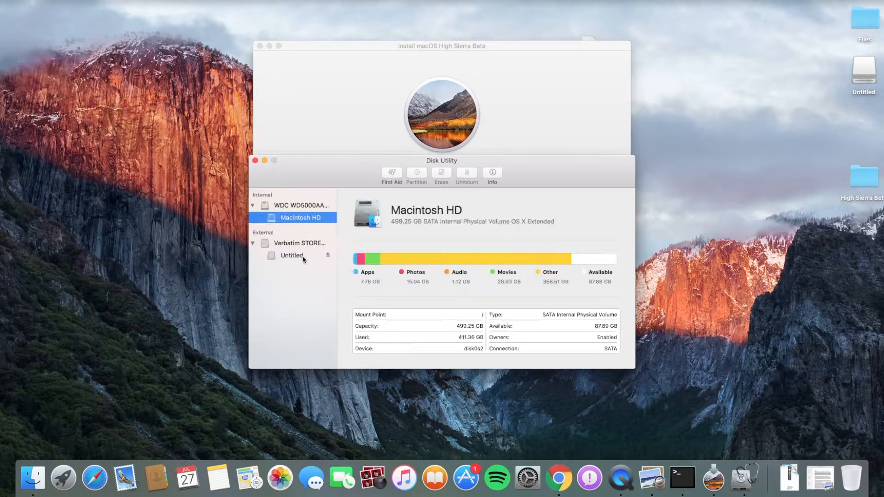
Erase the Untitled volume on the Verbatim external drive, keeping the name Untitled and the OS X Extended (Journaled) format.
{"action": "left_click", "coordinate": [295, 243]}
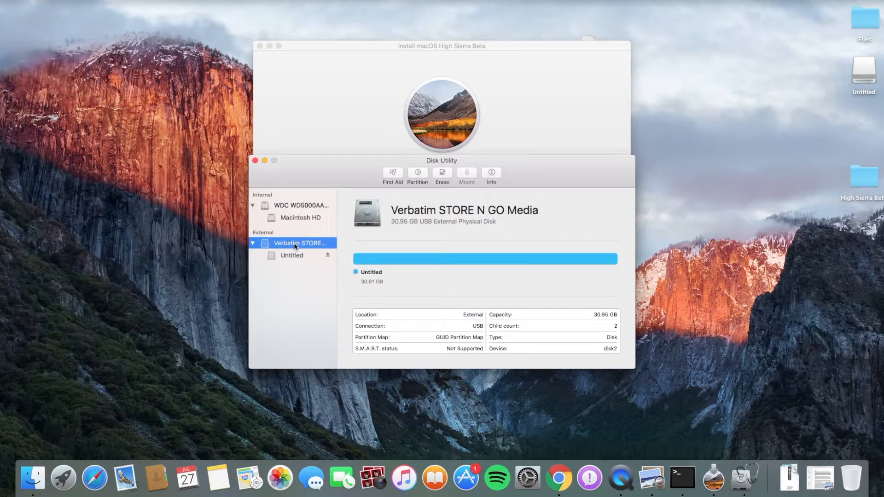
{"action": "left_click", "coordinate": [293, 255]}
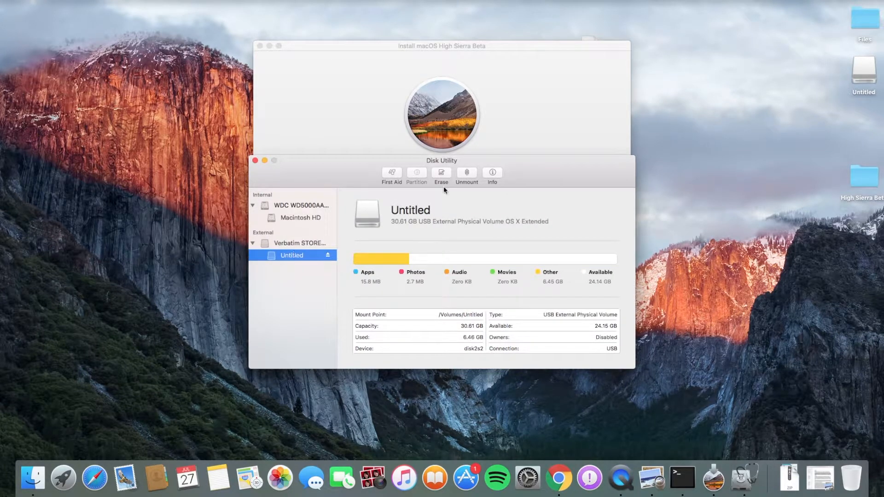
{"action": "left_click", "coordinate": [441, 174]}
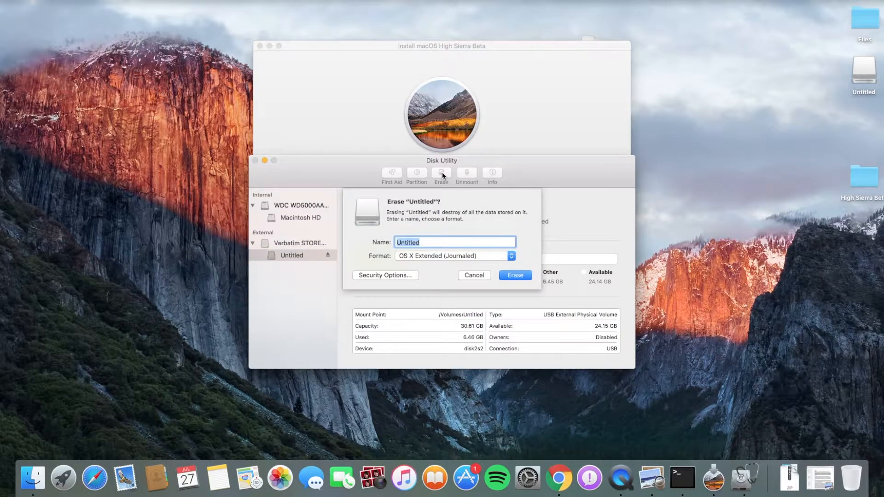
{"action": "left_click", "coordinate": [479, 255]}
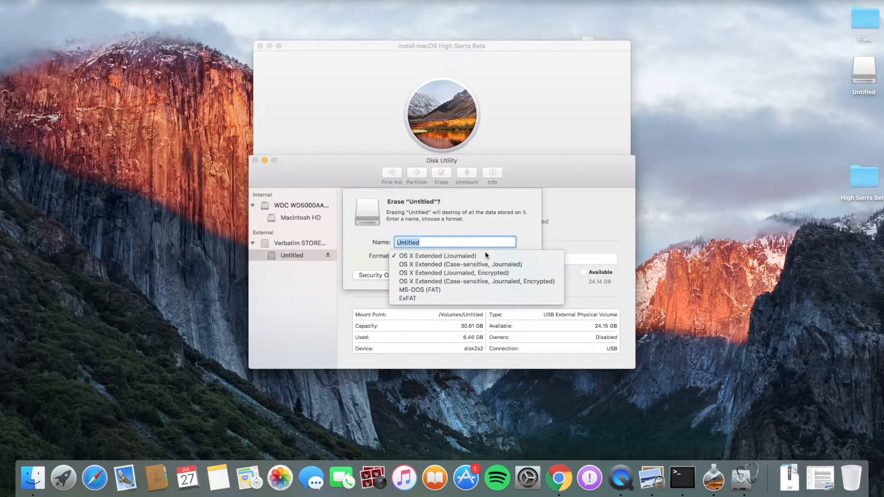
{"action": "left_click", "coordinate": [486, 255]}
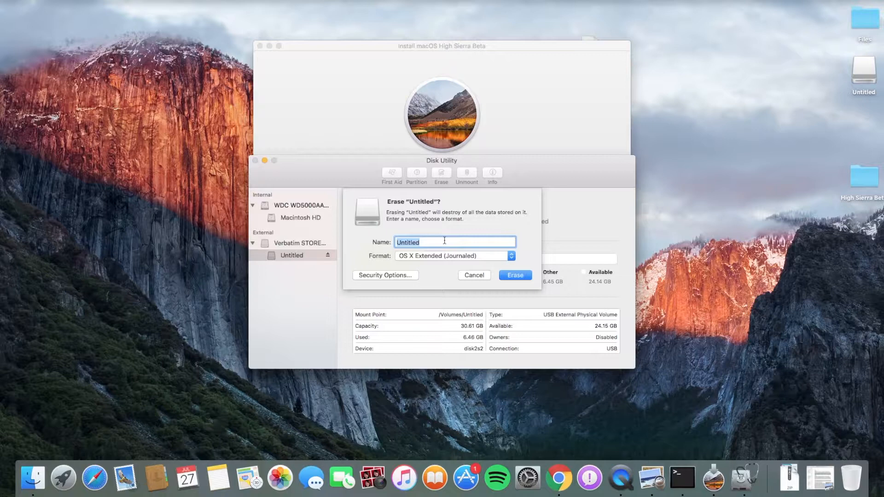
{"action": "left_click", "coordinate": [510, 276]}
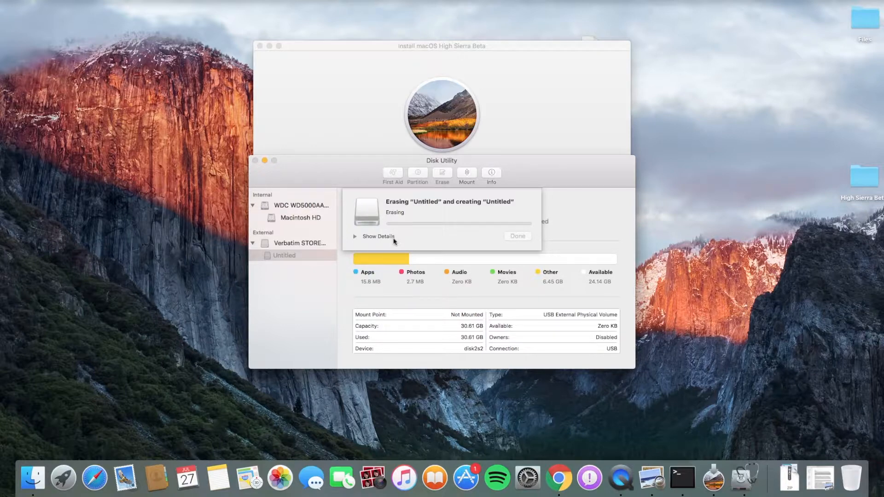
Toggle the erase details, dismiss the completed erase dialog and bring the macOS High Sierra Beta installer back to the front.
{"action": "left_click", "coordinate": [355, 237]}
{"action": "left_click", "coordinate": [355, 237]}
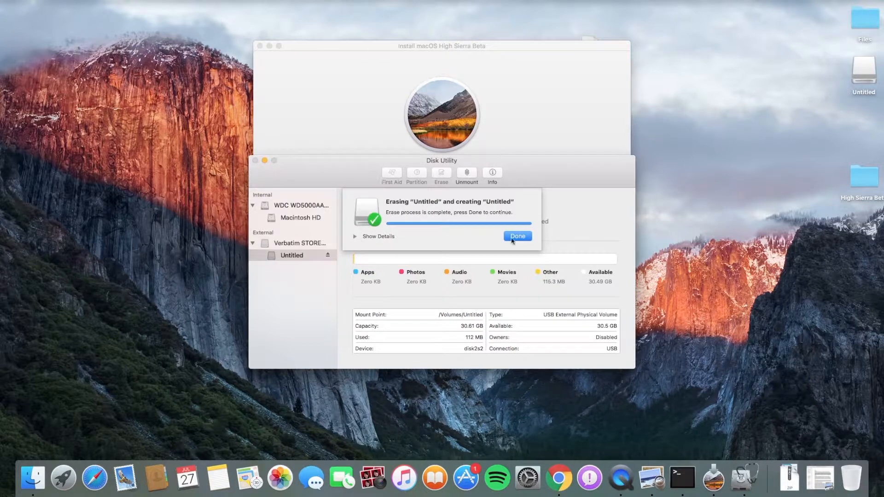
{"action": "left_click", "coordinate": [511, 239]}
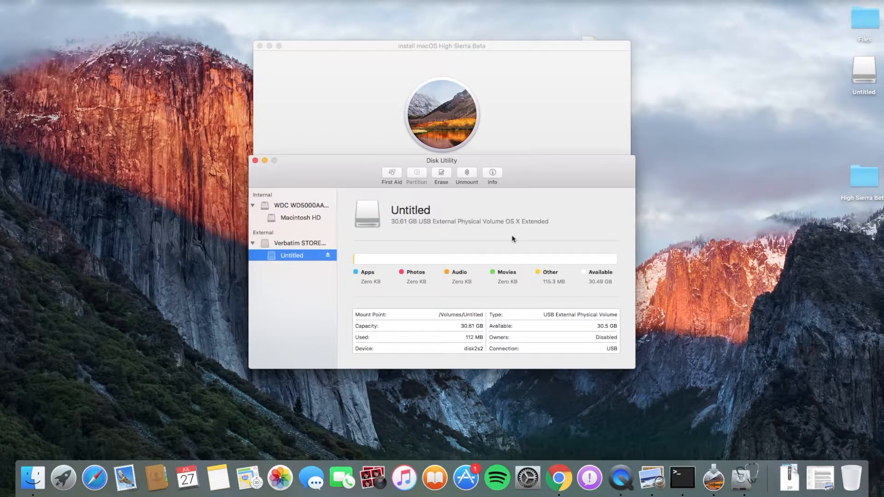
{"action": "left_click", "coordinate": [513, 130]}
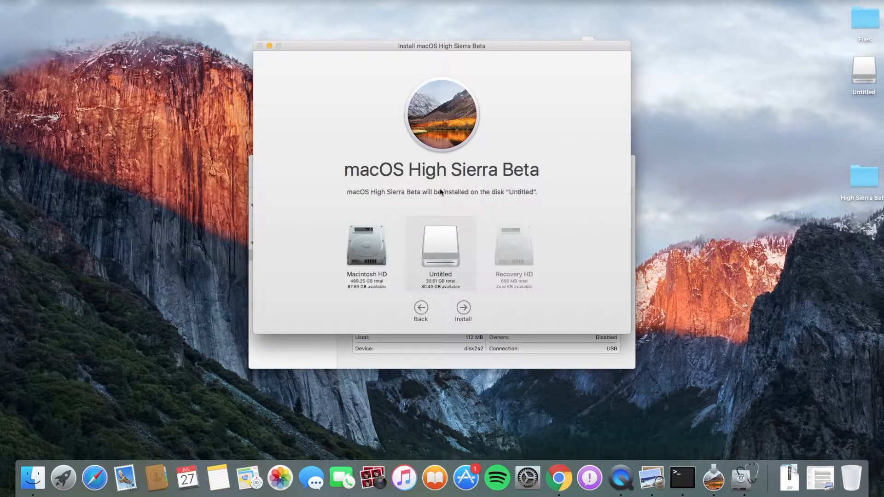
Start the macOS High Sierra Beta installation on the Untitled drive and quit the installer instead of restarting.
{"action": "left_click", "coordinate": [463, 309]}
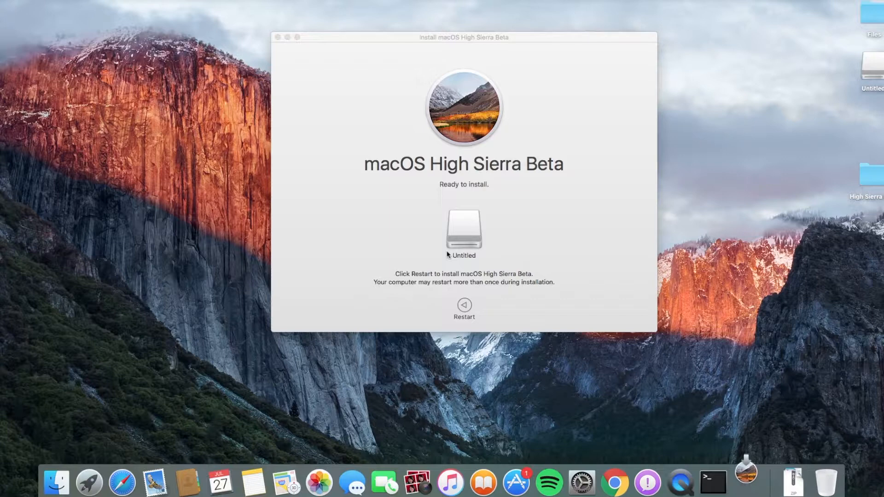
{"action": "left_click", "coordinate": [411, 236]}
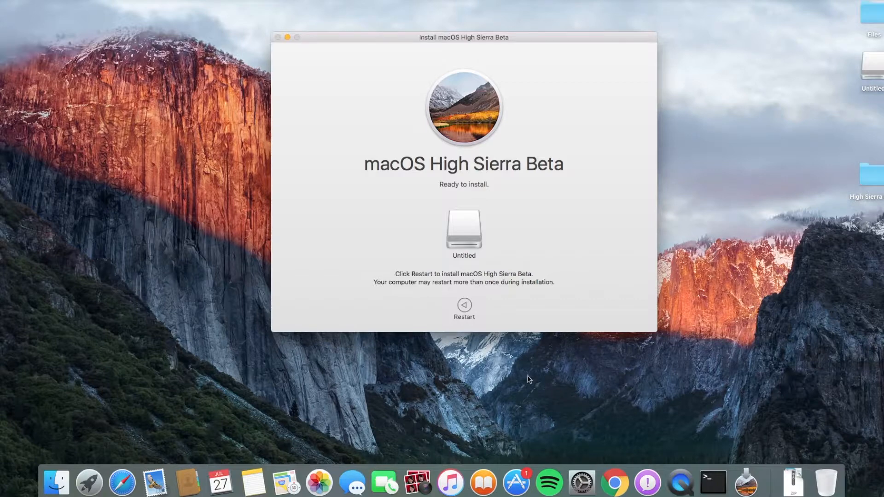
{"action": "right_click", "coordinate": [742, 489]}
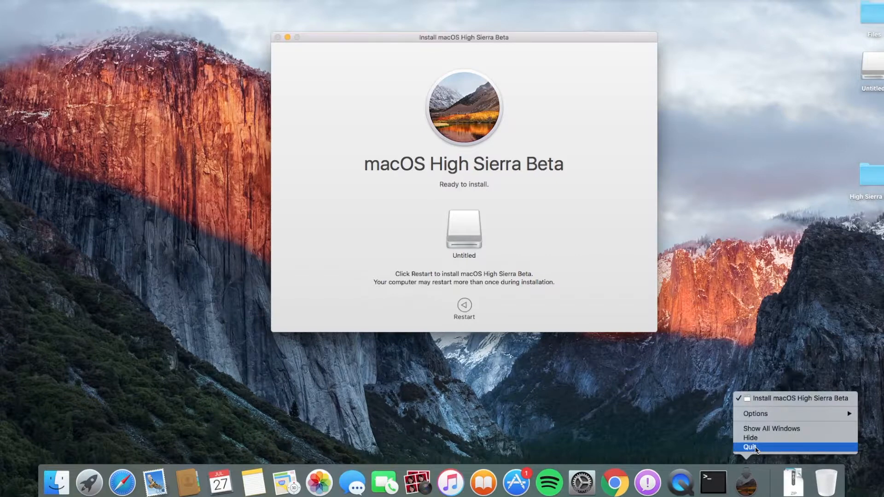
{"action": "left_click", "coordinate": [751, 447]}
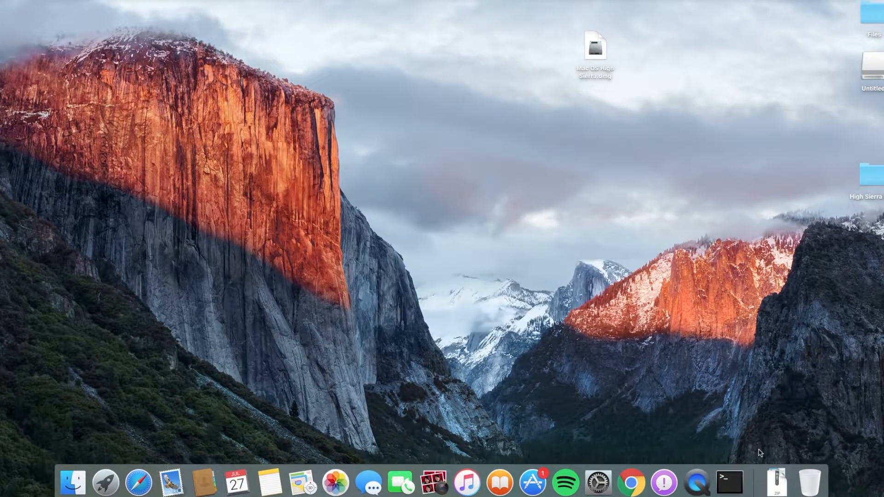
Open the Untitled drive and show the contents of its macOS Install Data folder.
{"action": "left_click", "coordinate": [881, 72]}
{"action": "double_click", "coordinate": [881, 73]}
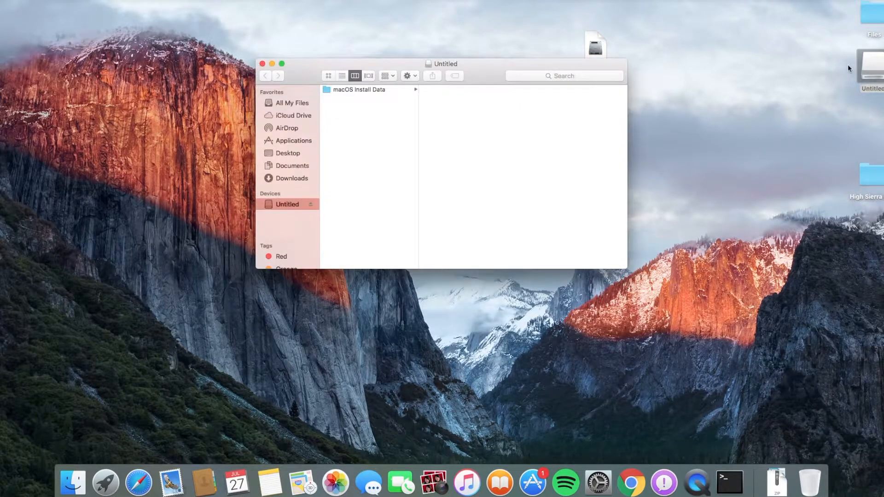
{"action": "left_click", "coordinate": [345, 91]}
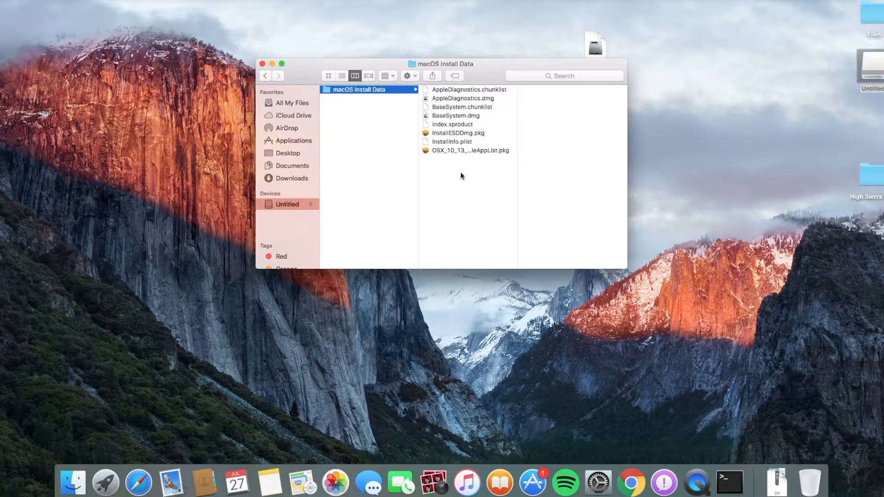
Rename InstallESDDmg.pkg in the macOS Install Data folder to InstallESD.dmg, accepting the .dmg extension.
{"action": "left_click", "coordinate": [451, 133]}
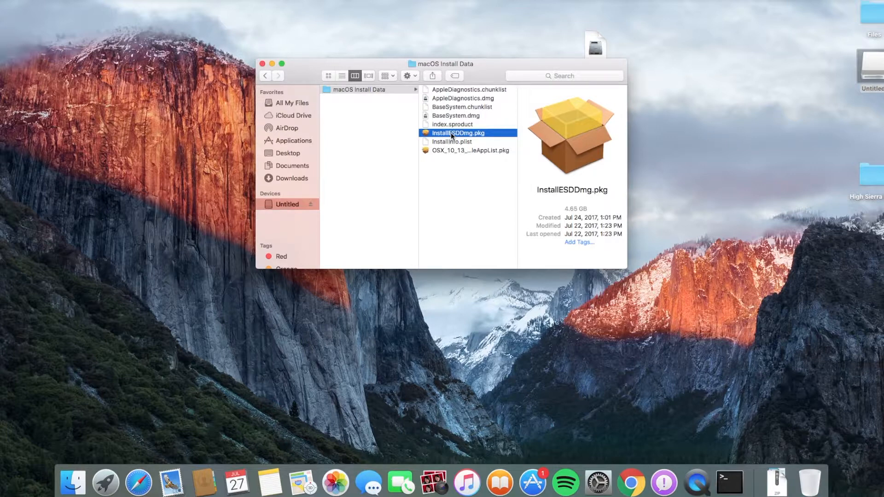
{"action": "right_click", "coordinate": [451, 135]}
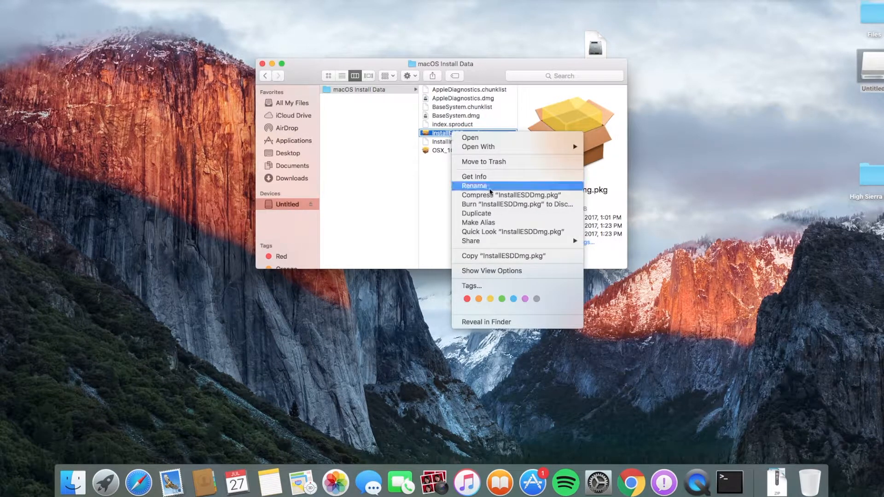
{"action": "left_click", "coordinate": [483, 186]}
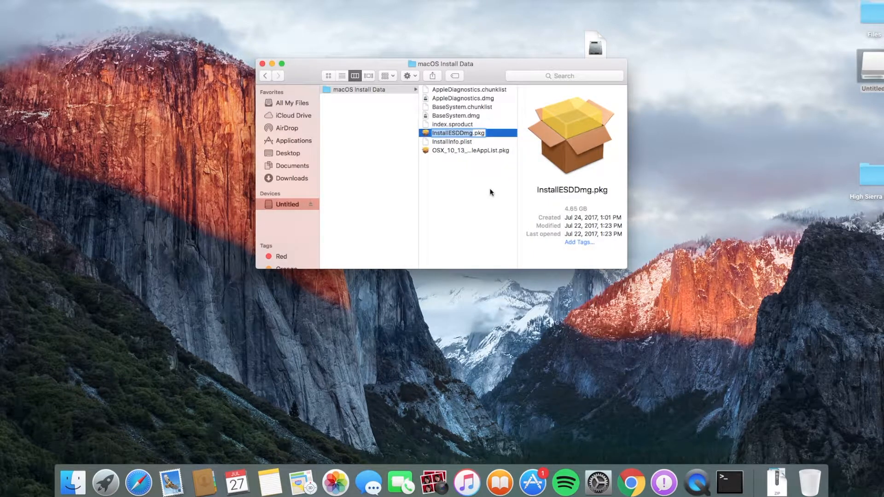
{"action": "key", "text": "Right"}
{"action": "key", "text": "Delete"}
{"action": "key", "text": "Delete"}
{"action": "key", "text": "Delete"}
{"action": "key", "text": "Delete"}
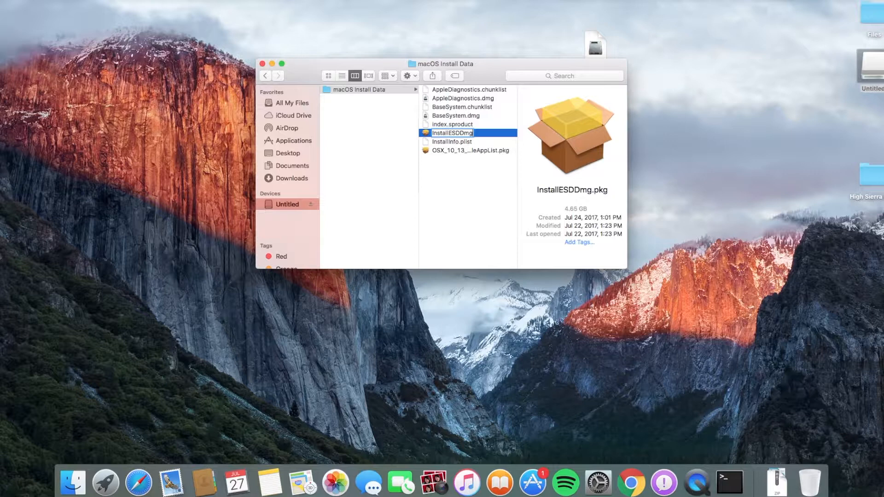
{"action": "key", "text": "BackSpace"}
{"action": "key", "text": "BackSpace"}
{"action": "key", "text": "BackSpace"}
{"action": "type", "text": ".dmg"}
{"action": "key", "text": "Return"}
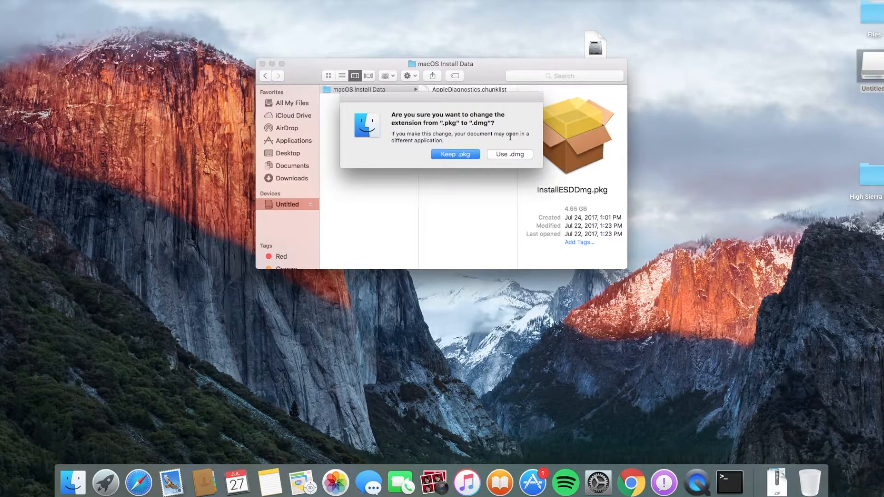
{"action": "left_click", "coordinate": [511, 154]}
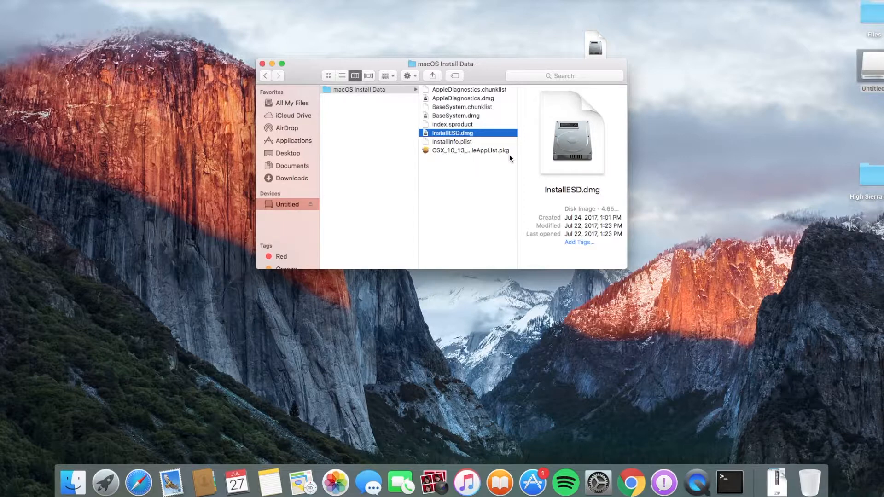
{"action": "left_click", "coordinate": [467, 191]}
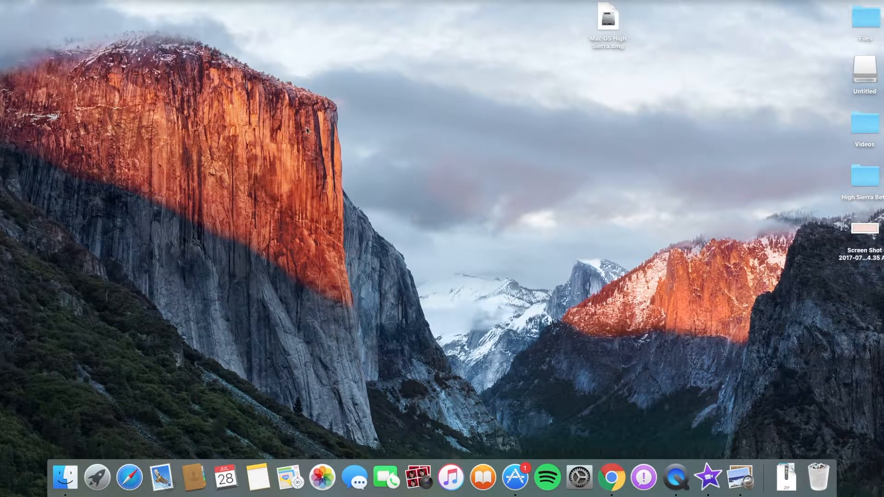
Show the package contents of Install macOS High Sierra Beta in Applications and view its Contents folder as a list.
{"action": "left_click", "coordinate": [111, 1]}
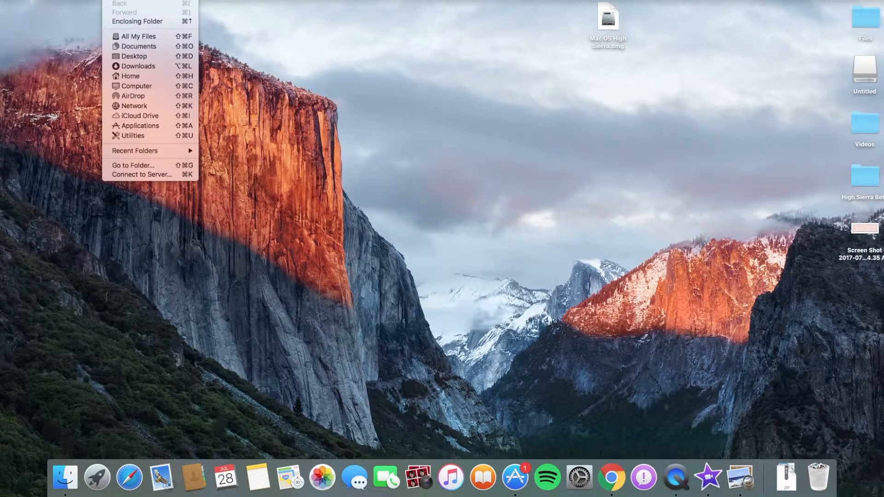
{"action": "left_click", "coordinate": [157, 115]}
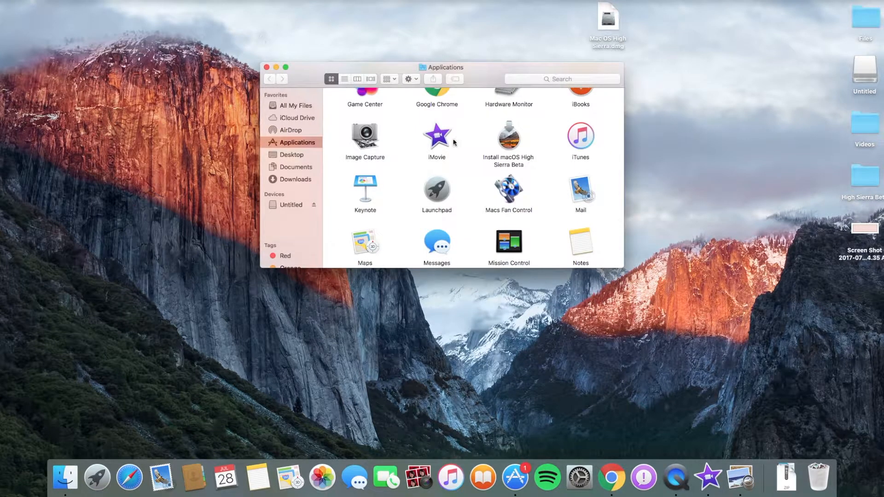
{"action": "right_click", "coordinate": [509, 150]}
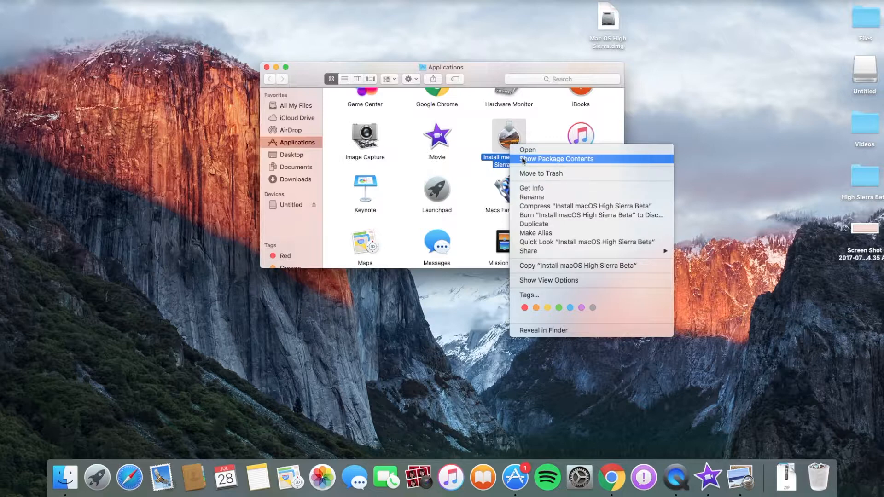
{"action": "left_click", "coordinate": [522, 160]}
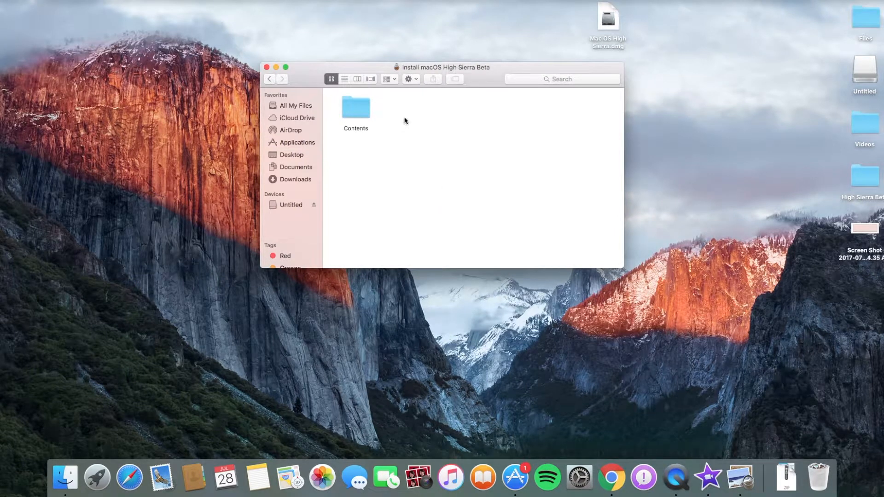
{"action": "double_click", "coordinate": [362, 114]}
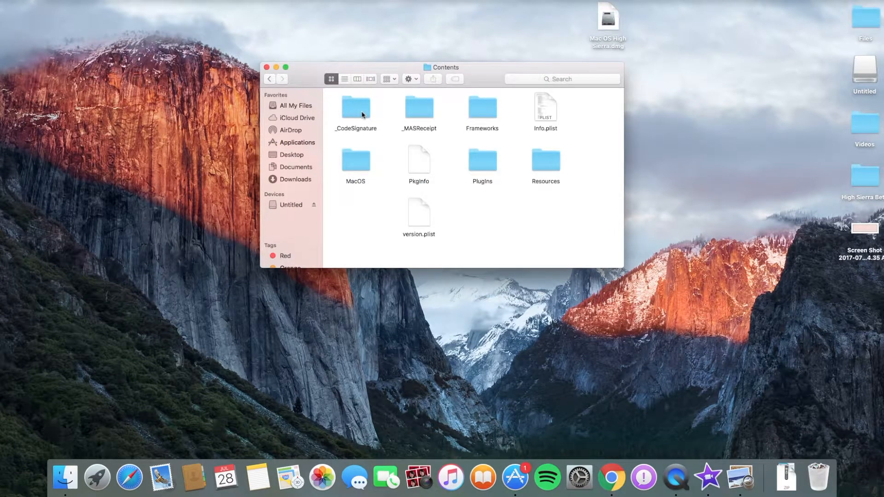
{"action": "left_click", "coordinate": [344, 80]}
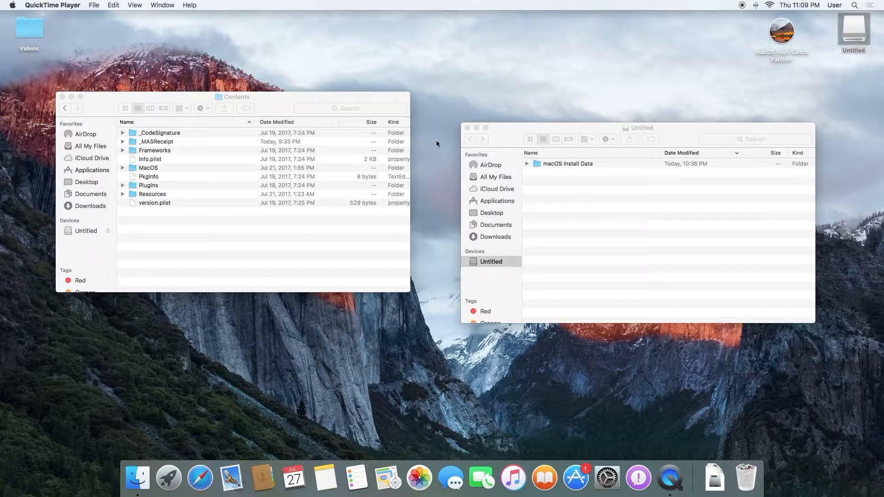
Open the macOS Install Data folder on the Untitled drive, select InstallESD.dmg and return to the Contents window.
{"action": "double_click", "coordinate": [557, 162]}
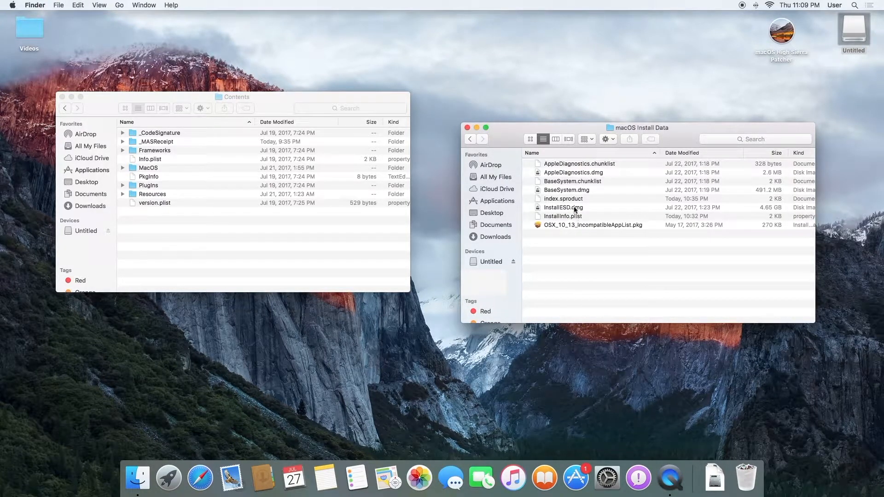
{"action": "left_click", "coordinate": [575, 208]}
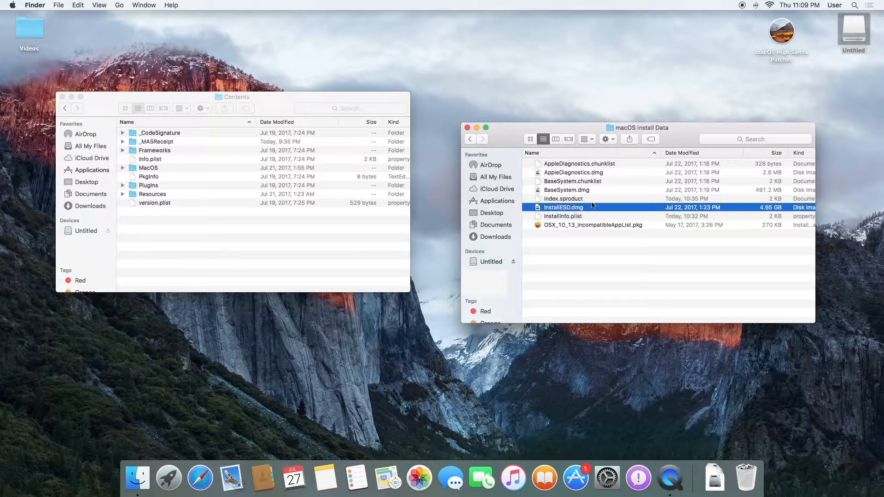
{"action": "left_click", "coordinate": [217, 262]}
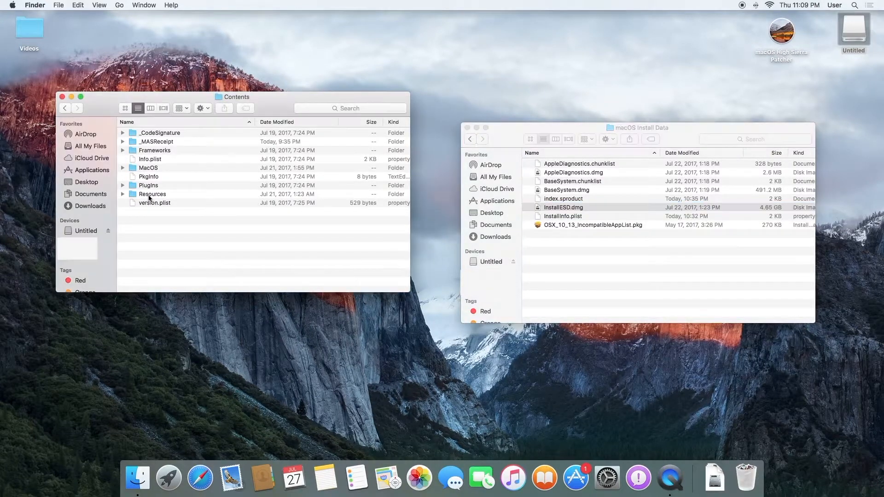
Create a folder named SharedSupport in the Contents folder, authorizing the change with the account password, and open it.
{"action": "left_click", "coordinate": [58, 5]}
{"action": "left_click", "coordinate": [63, 25]}
{"action": "type", "text": "••••"}
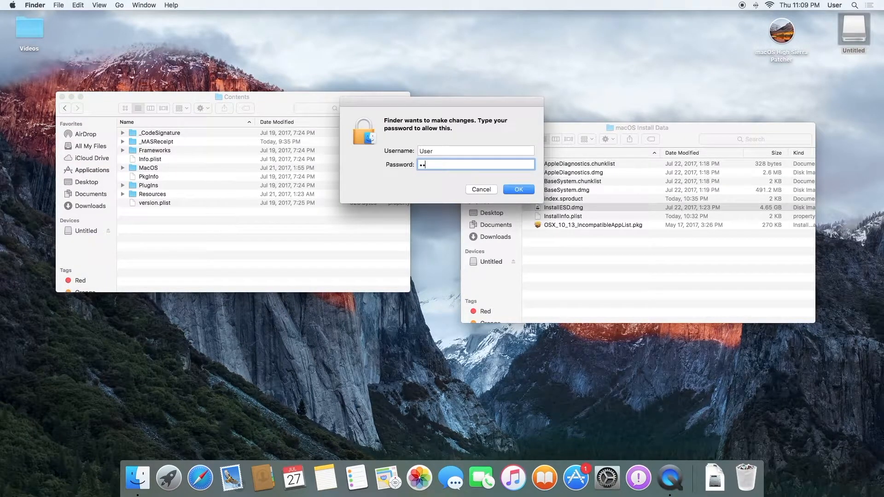
{"action": "key", "text": "Return"}
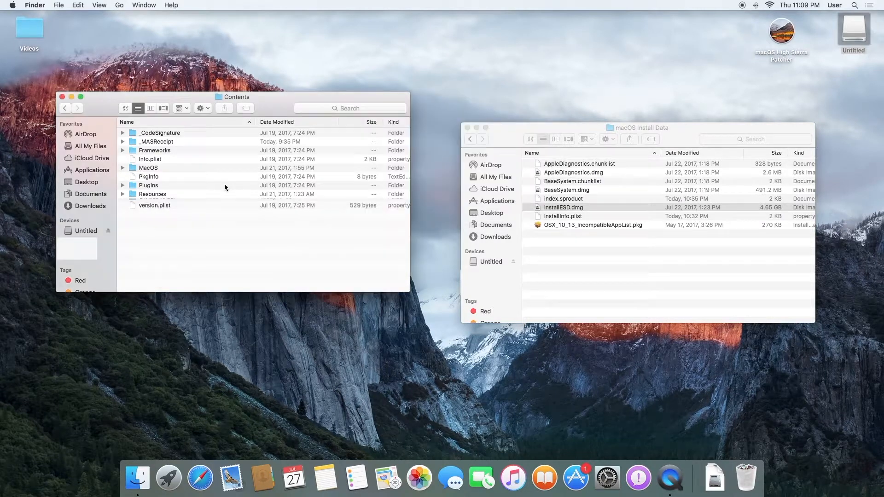
{"action": "type", "text": "Shar"}
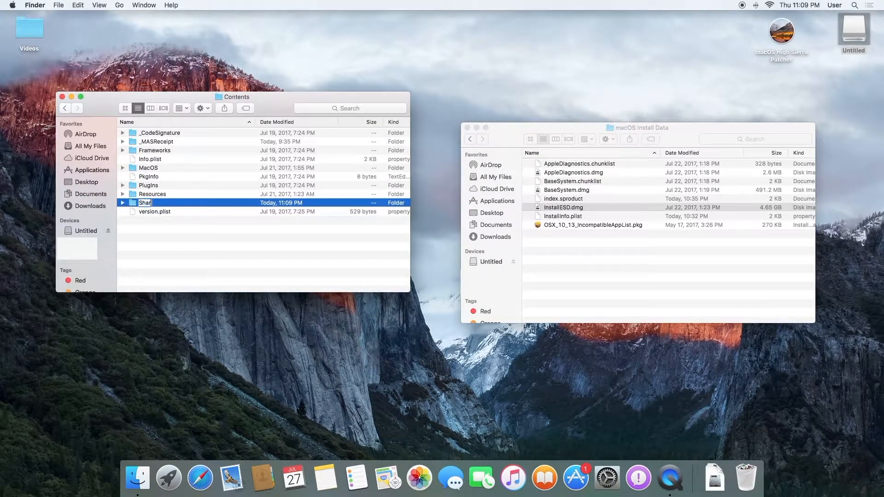
{"action": "type", "text": "edSupport"}
{"action": "key", "text": "Return"}
{"action": "double_click", "coordinate": [205, 203]}
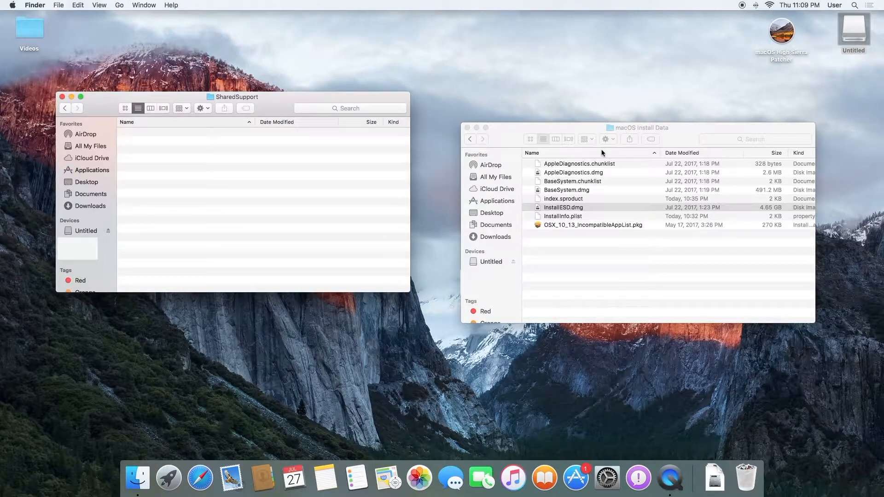
Copy AppleDiagnostics.chunklist, AppleDiagnostics.dmg, BaseSystem.chunklist, BaseSystem.dmg, InstallESD.dmg and InstallInfo.plist from macOS Install Data into the SharedSupport folder.
{"action": "left_click", "coordinate": [587, 139]}
{"action": "left_click", "coordinate": [562, 182]}
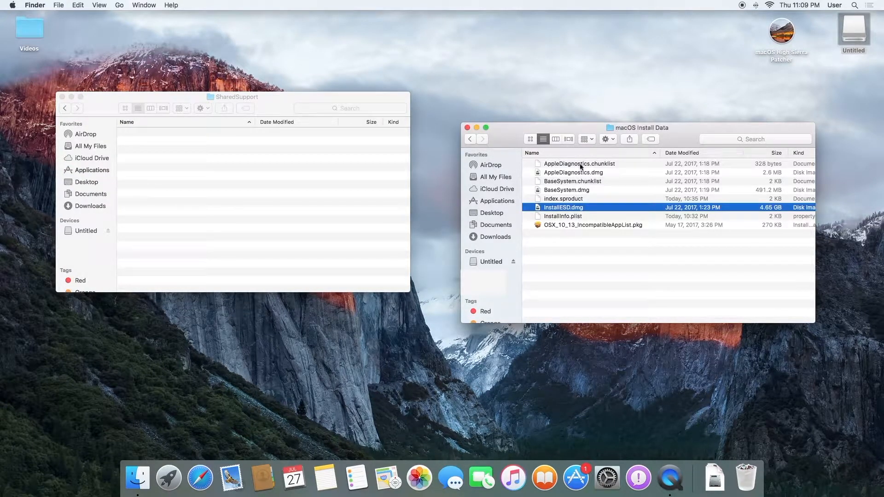
{"action": "left_click", "coordinate": [580, 166], "text": "super"}
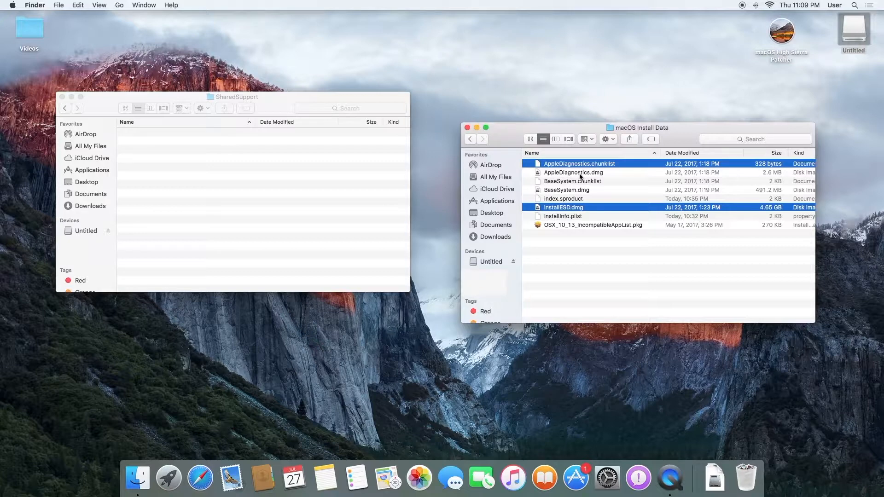
{"action": "left_click", "coordinate": [580, 175], "text": "super"}
{"action": "left_click", "coordinate": [587, 183], "text": "super"}
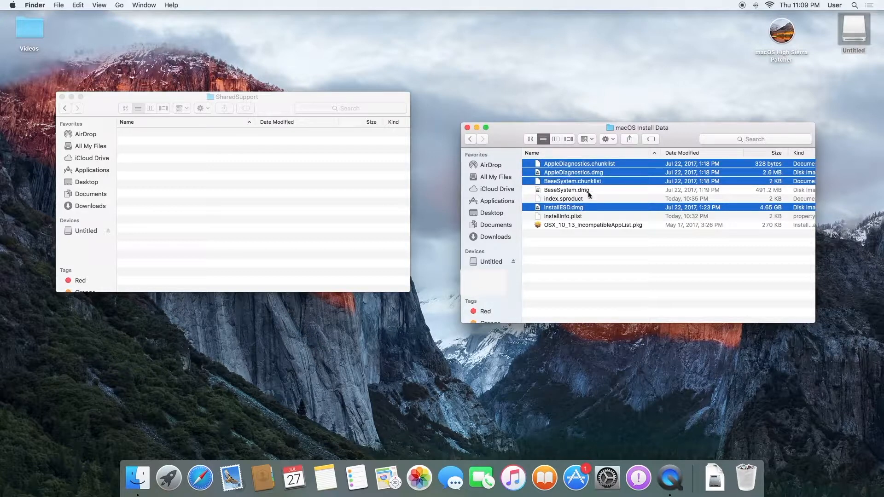
{"action": "left_click", "coordinate": [588, 191], "text": "super"}
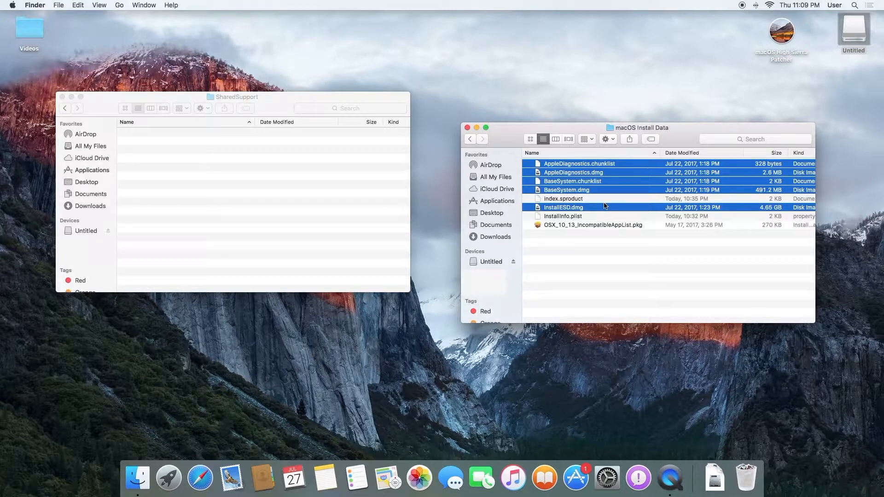
{"action": "left_click", "coordinate": [589, 216], "text": "super"}
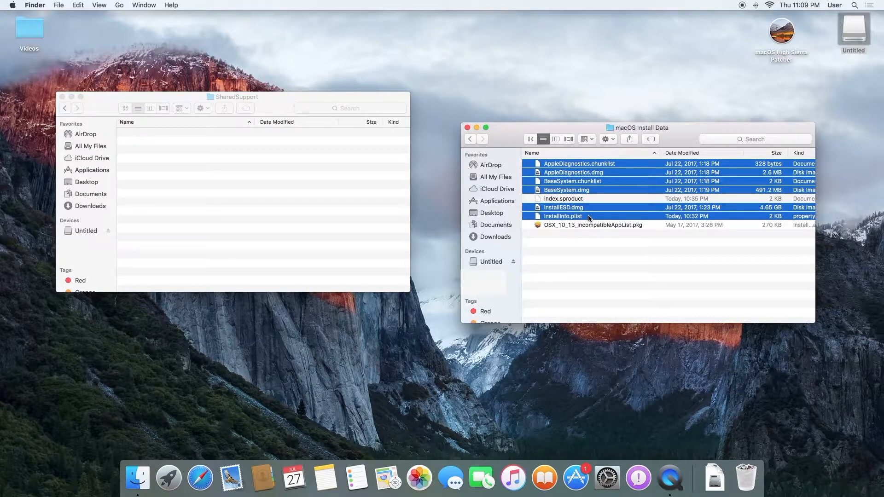
{"action": "left_click", "coordinate": [358, 186]}
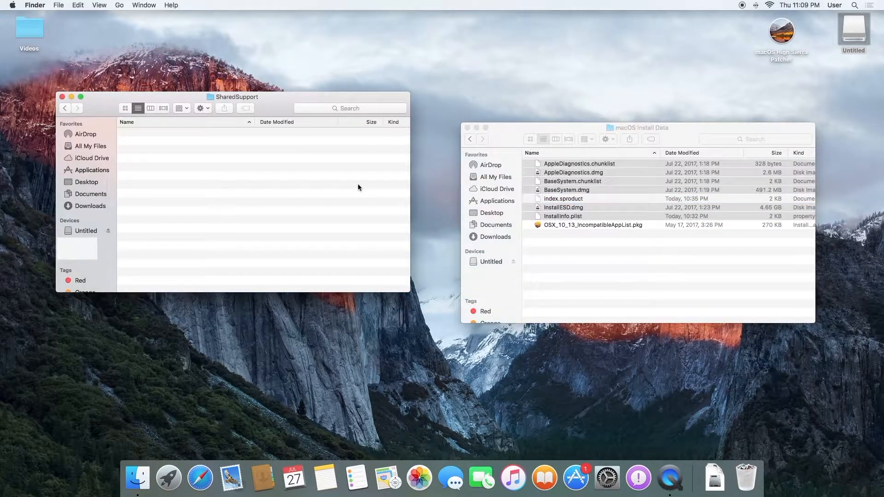
{"action": "key", "text": "super+v"}
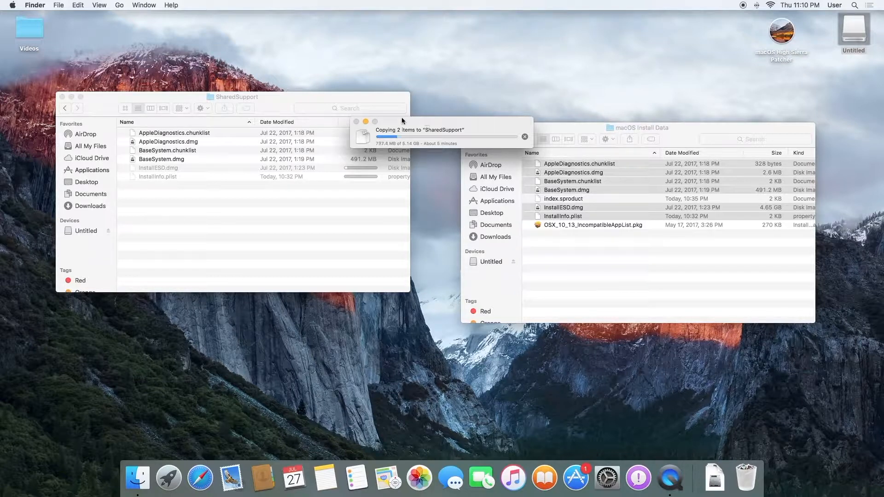
{"action": "left_click", "coordinate": [255, 99]}
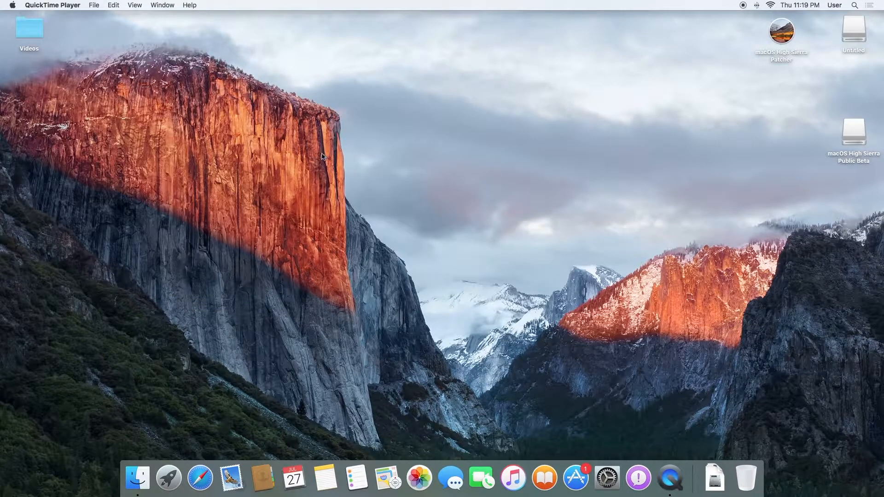
Launch macOS High Sierra Patcher and load Install macOS High Sierra Beta from Applications as its source installer.
{"action": "double_click", "coordinate": [781, 32]}
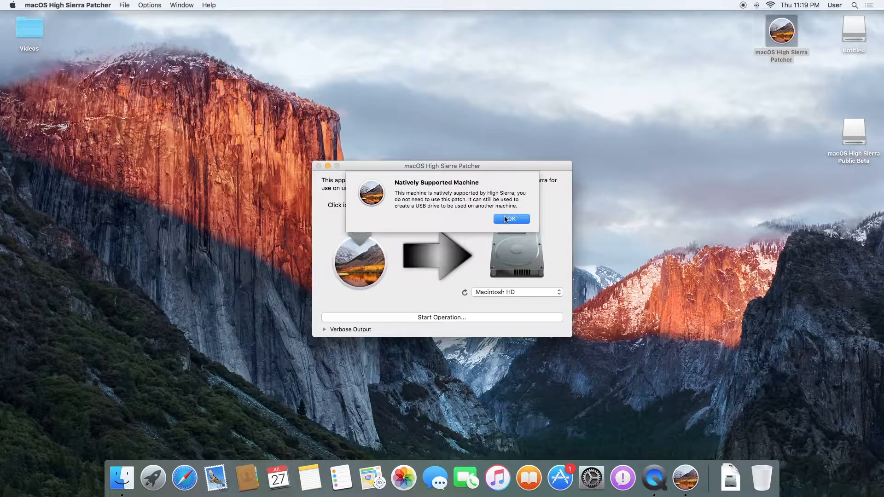
{"action": "left_click", "coordinate": [505, 220]}
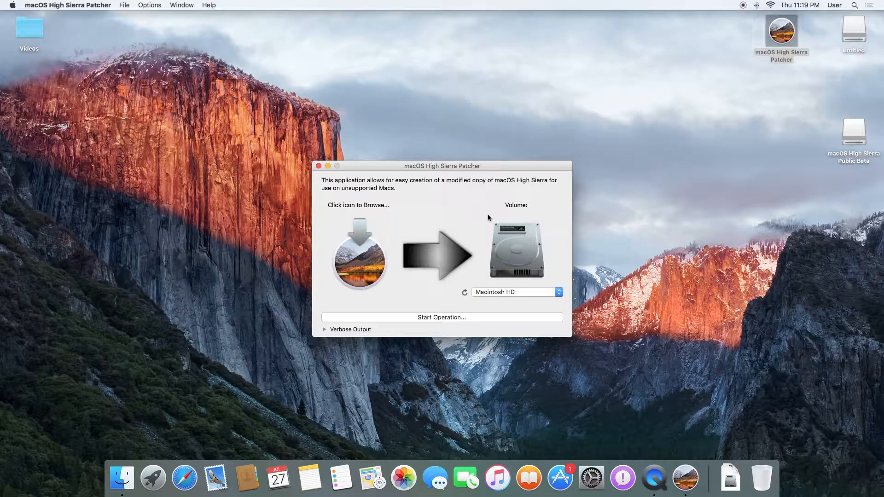
{"action": "left_click", "coordinate": [360, 265]}
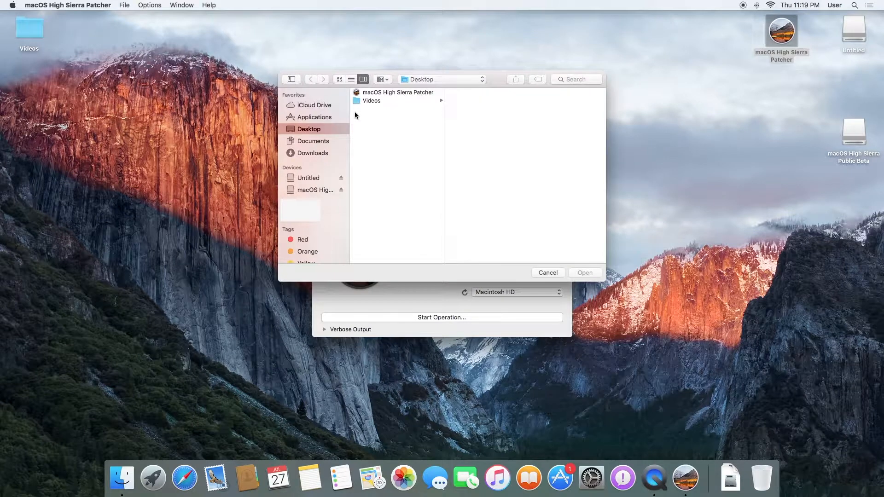
{"action": "left_click", "coordinate": [308, 117]}
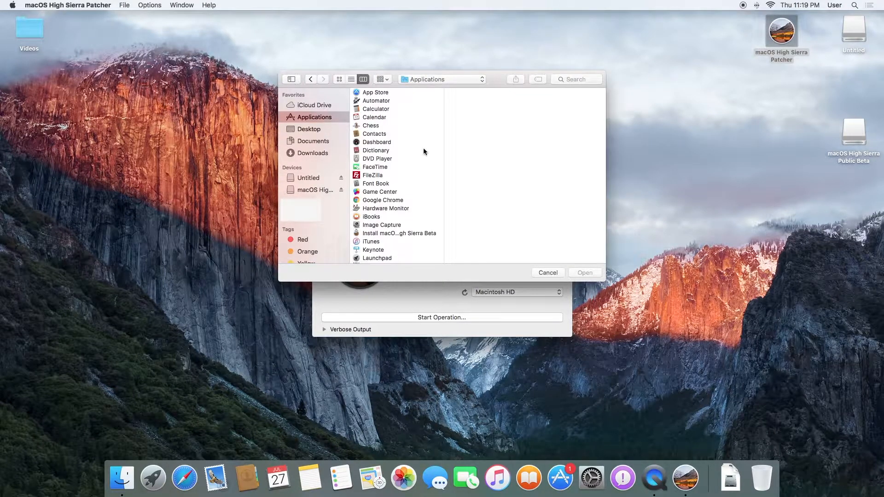
{"action": "left_click", "coordinate": [391, 233]}
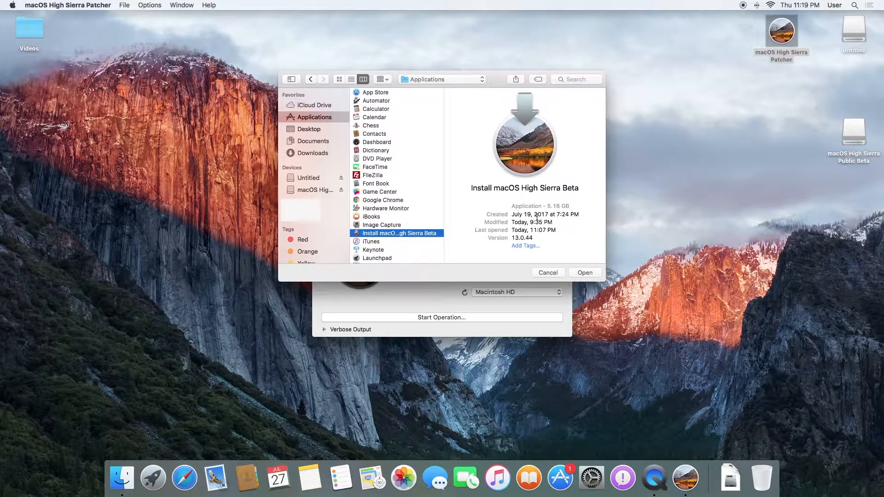
{"action": "left_click", "coordinate": [596, 273]}
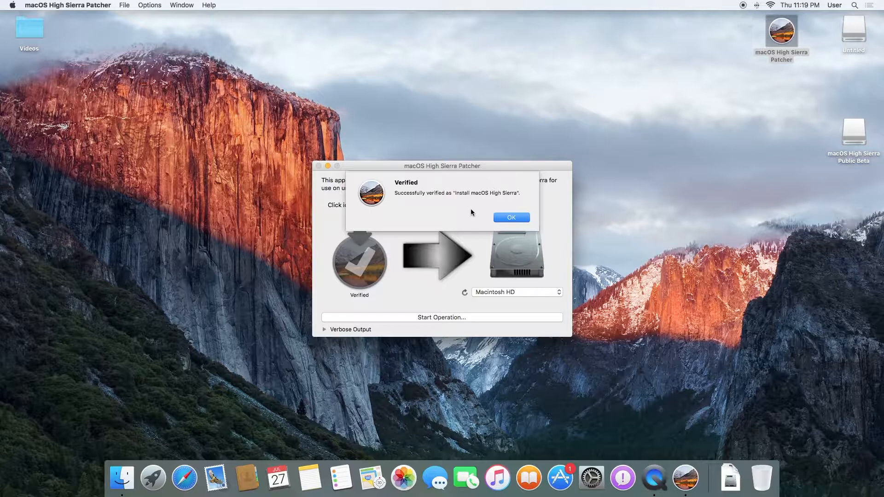
{"action": "left_click", "coordinate": [505, 219]}
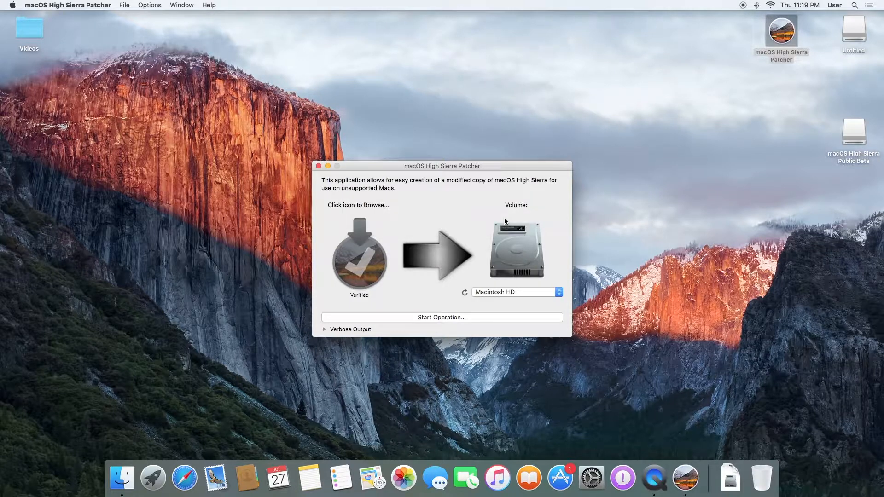